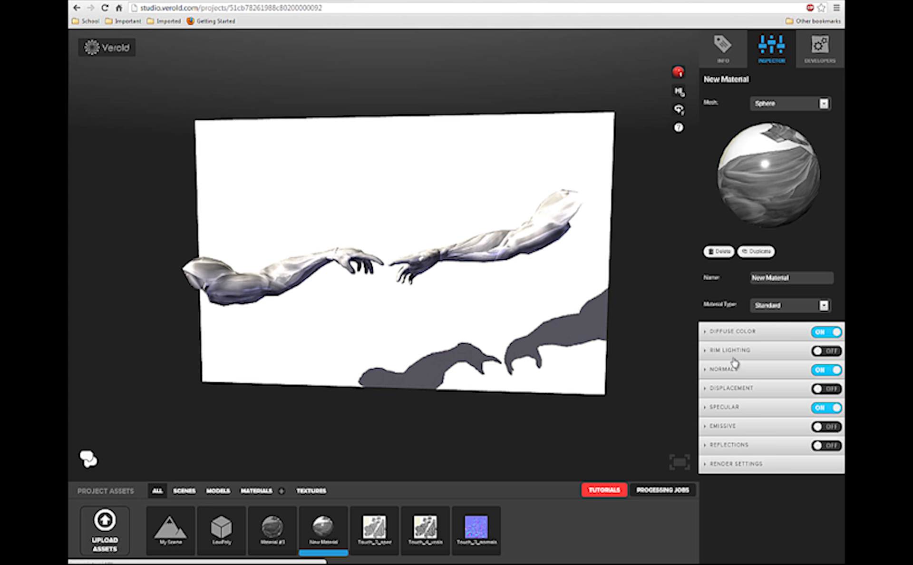
# Step: Turn on rim lighting for New Material and assign Touch_3_normals as its normal texture
pyautogui.click(833, 351)
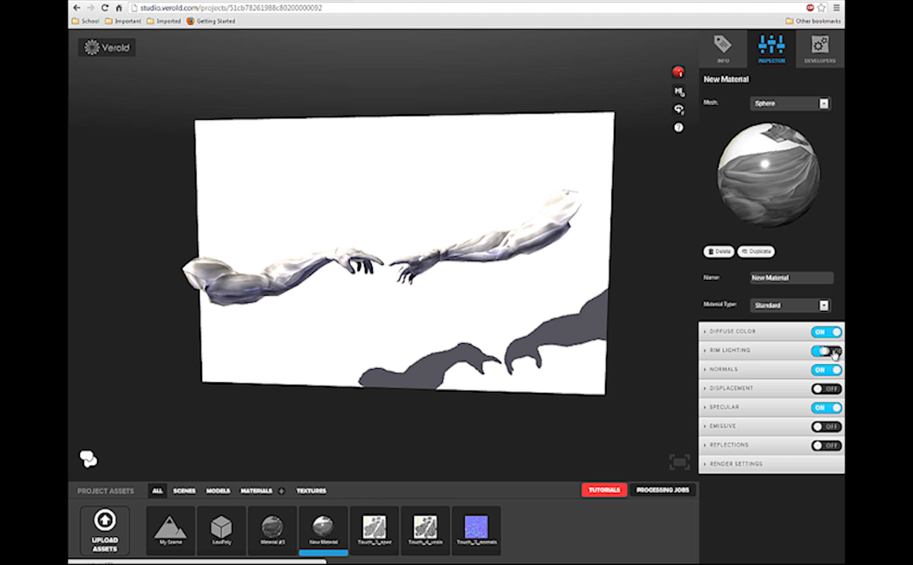
pyautogui.click(749, 372)
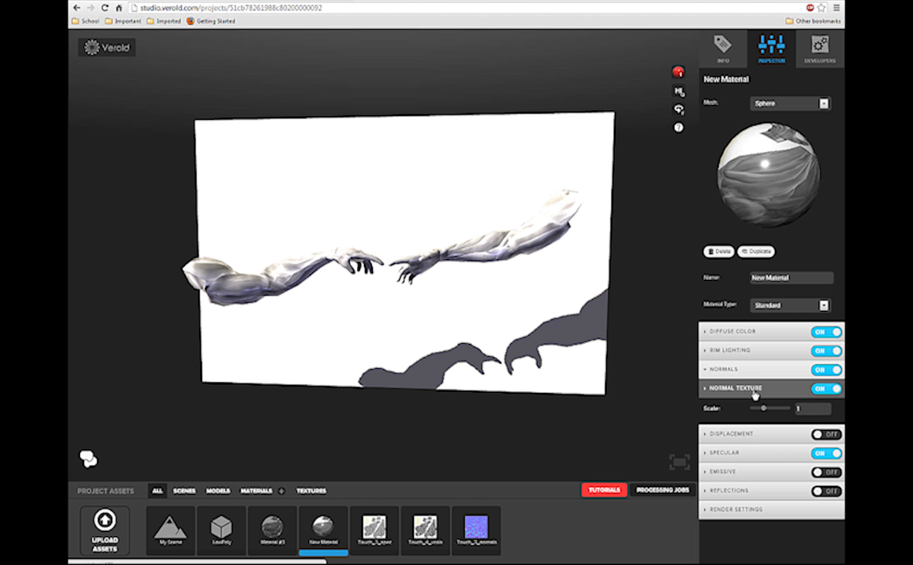
pyautogui.click(767, 393)
pyautogui.click(798, 410)
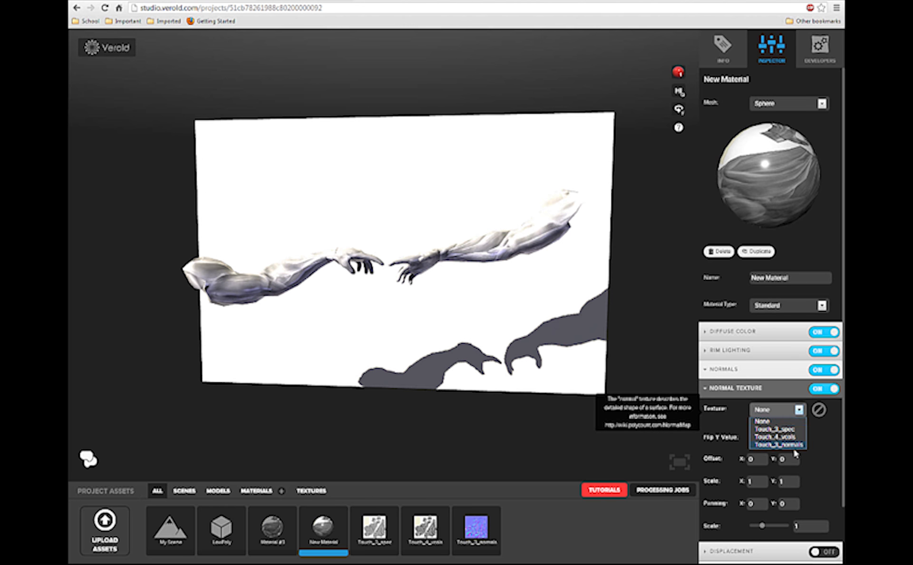
pyautogui.click(793, 447)
pyautogui.moveTo(572, 337); pyautogui.dragTo(669, 334)
pyautogui.click(735, 386)
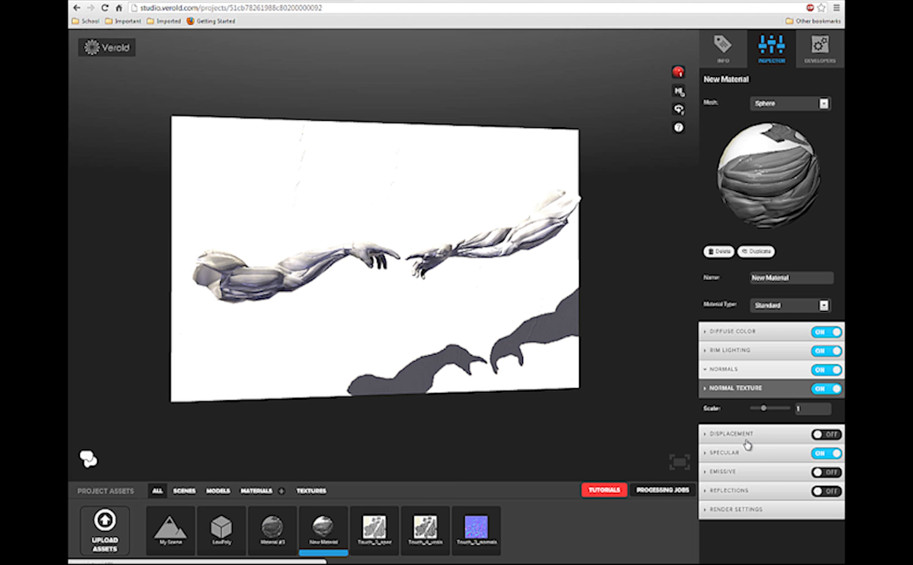
# Step: Assign Touch_3_spec as the specular texture of New Material
pyautogui.click(739, 453)
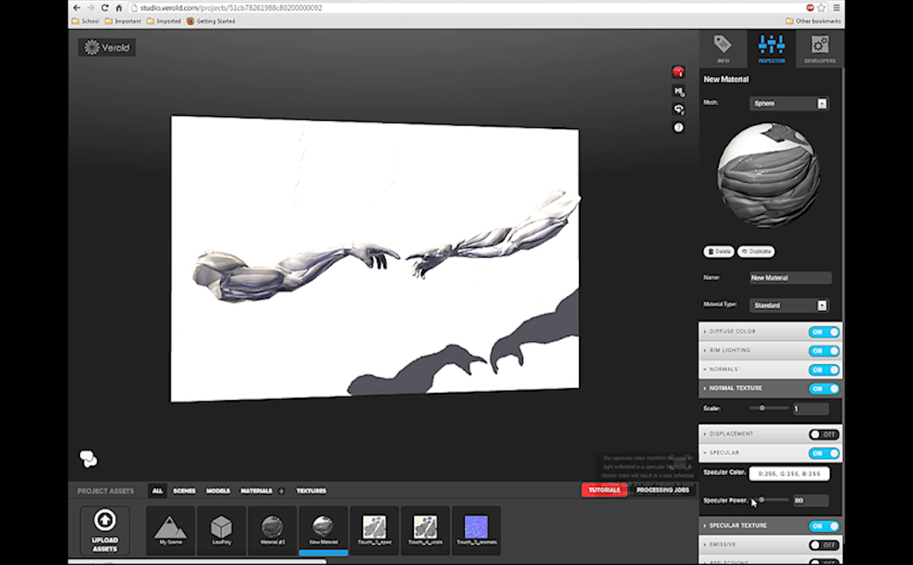
pyautogui.scroll(-1, 742, 504)
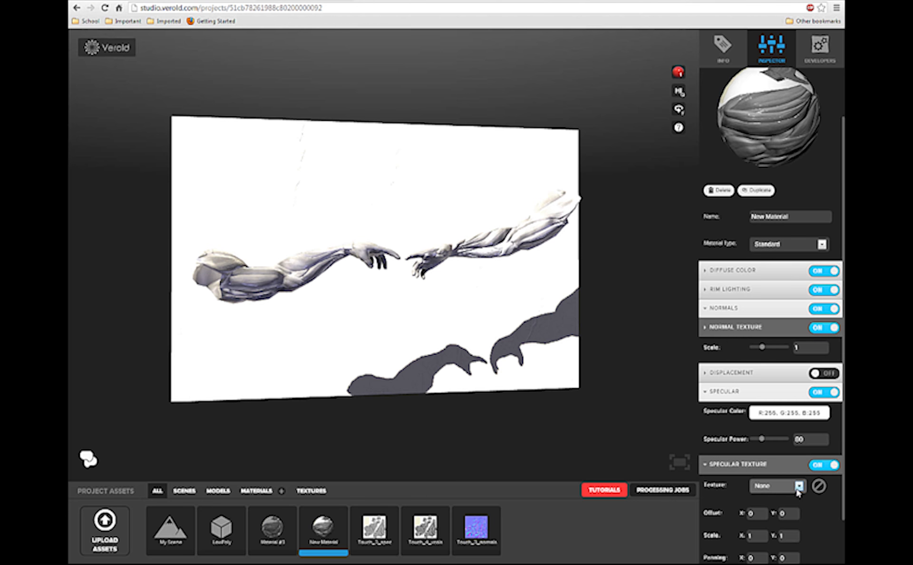
pyautogui.click(793, 491)
pyautogui.click(781, 459)
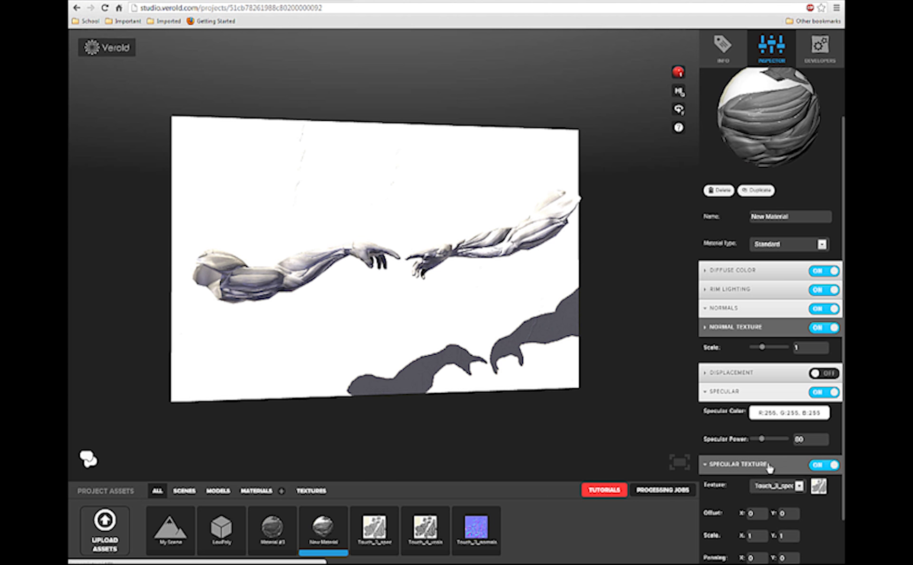
pyautogui.click(769, 469)
pyautogui.moveTo(605, 350)
pyautogui.mouseDown()
pyautogui.moveTo(580, 351)
pyautogui.moveTo(622, 442)
pyautogui.moveTo(598, 340)
pyautogui.moveTo(600, 369)
pyautogui.mouseUp()
pyautogui.click(735, 309)
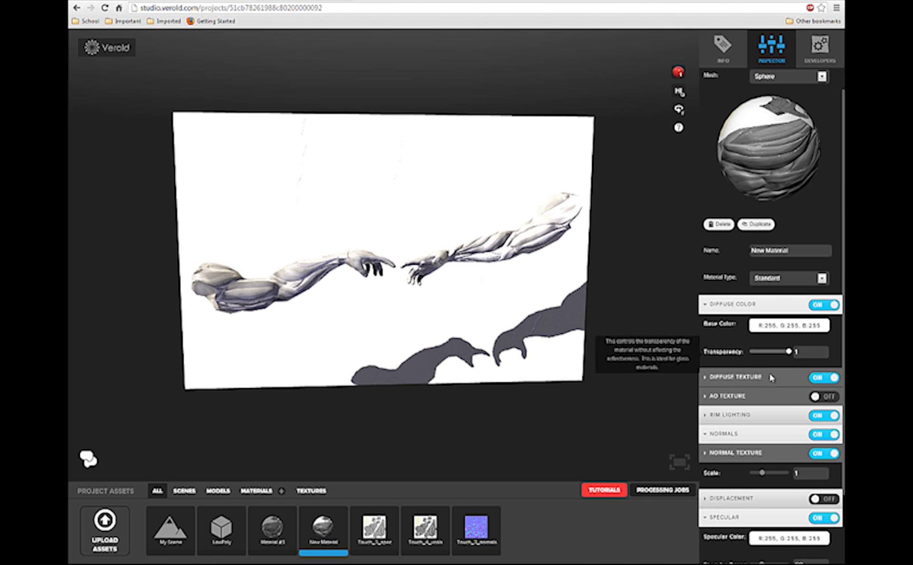
pyautogui.click(770, 378)
pyautogui.click(771, 378)
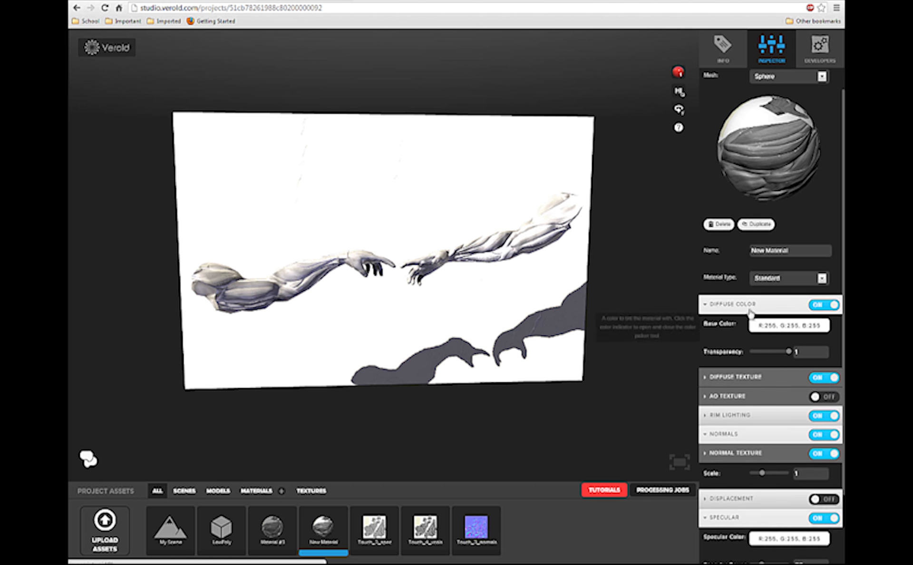
pyautogui.click(747, 305)
pyautogui.click(746, 362)
pyautogui.click(747, 362)
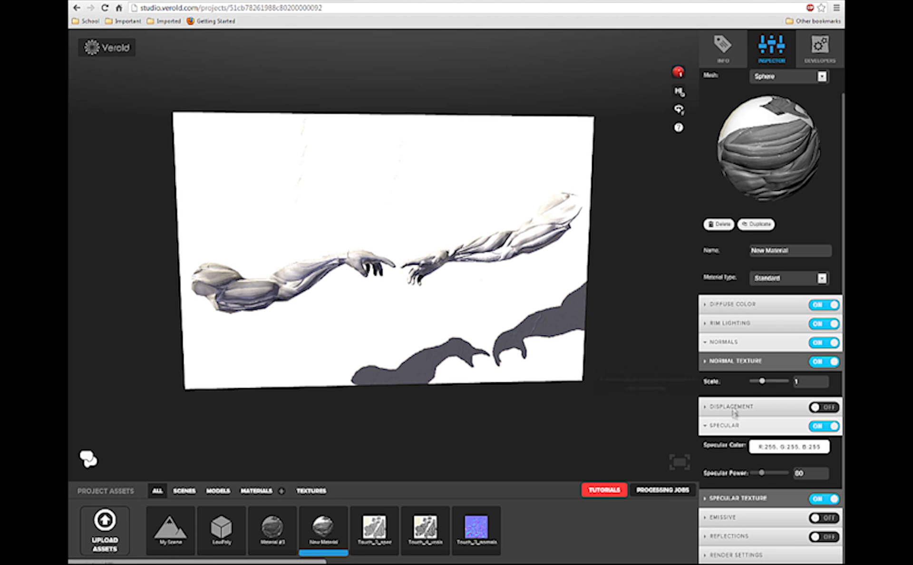
# Step: Set New Material's specular power to 86 and collapse the open specular and normals settings
pyautogui.click(741, 428)
pyautogui.click(750, 455)
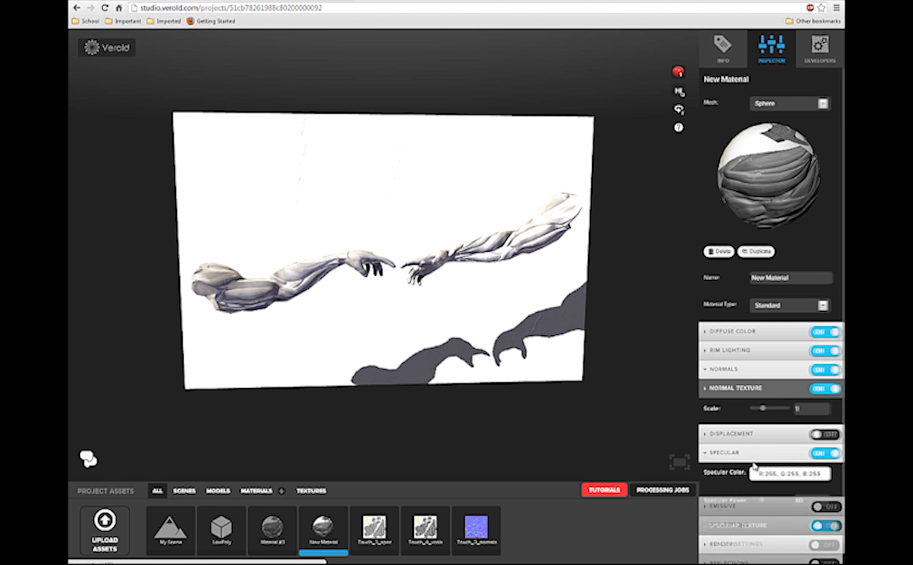
pyautogui.moveTo(778, 498); pyautogui.dragTo(788, 499)
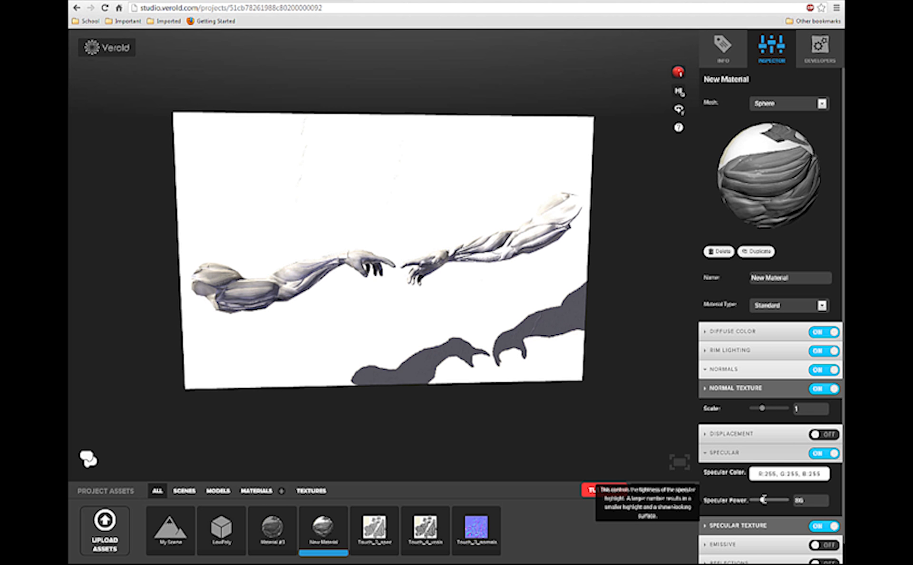
pyautogui.click(750, 457)
pyautogui.click(745, 433)
pyautogui.click(745, 433)
pyautogui.click(758, 373)
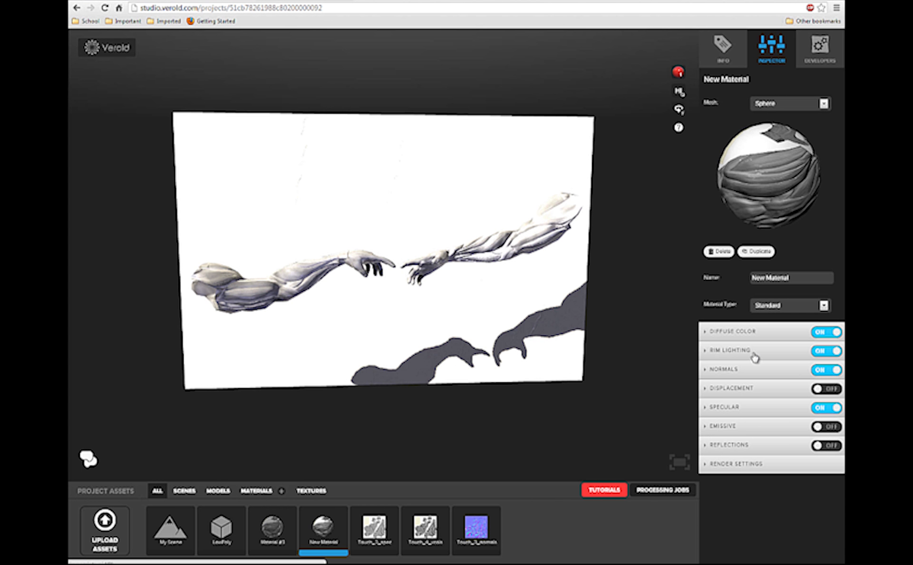
# Step: Set the rim light falloff of New Material to 4.3
pyautogui.click(756, 357)
pyautogui.moveTo(758, 398); pyautogui.dragTo(779, 397)
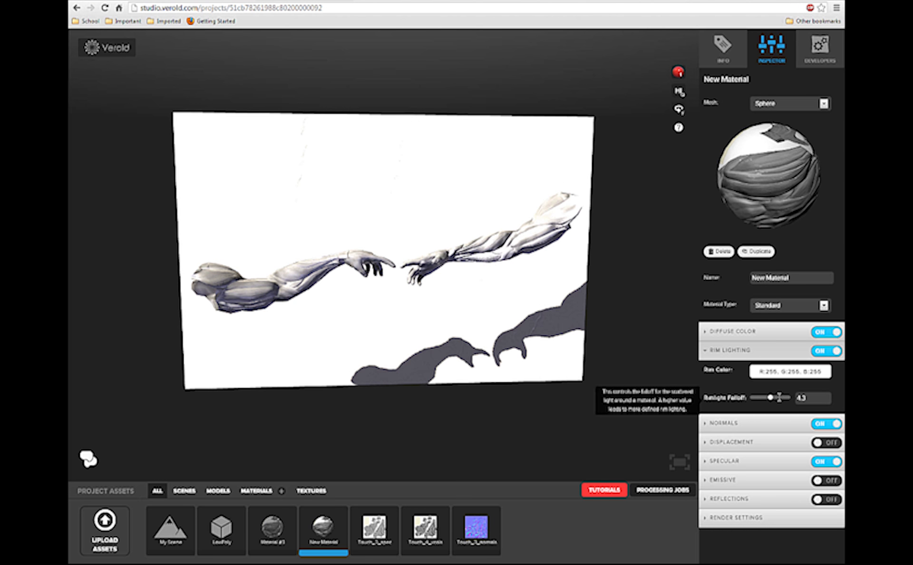
pyautogui.click(756, 354)
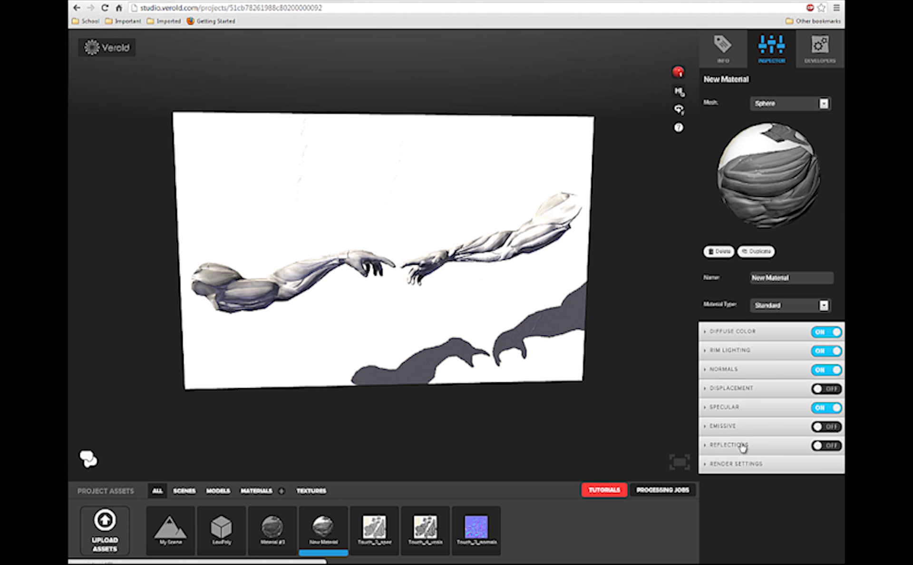
# Step: Try turning on reflections for New Material
pyautogui.click(819, 445)
pyautogui.click(826, 446)
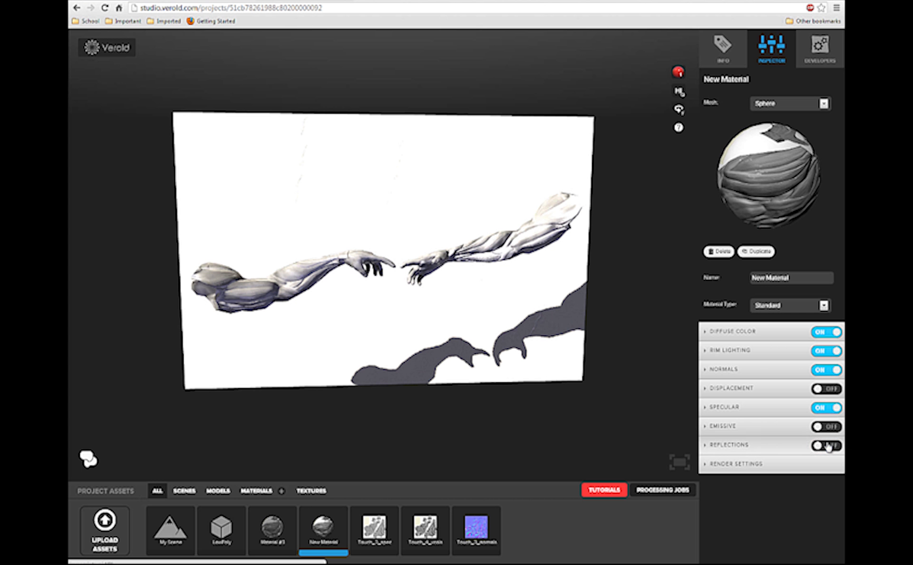
pyautogui.click(828, 447)
pyautogui.click(828, 447)
pyautogui.moveTo(449, 416); pyautogui.dragTo(430, 420)
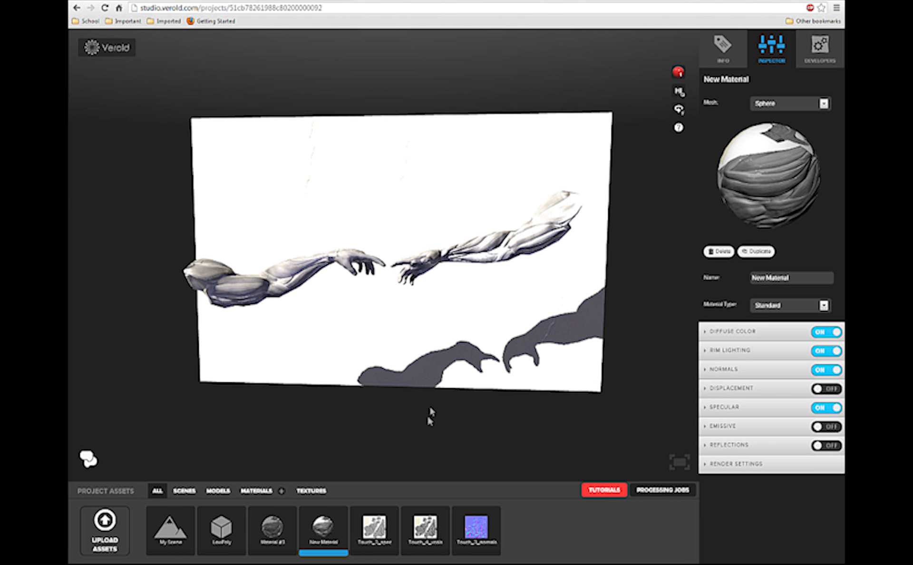
# Step: Compare New Material with Material #3, examining which sections are enabled and the diffuse base color of each
pyautogui.click(280, 536)
pyautogui.click(310, 540)
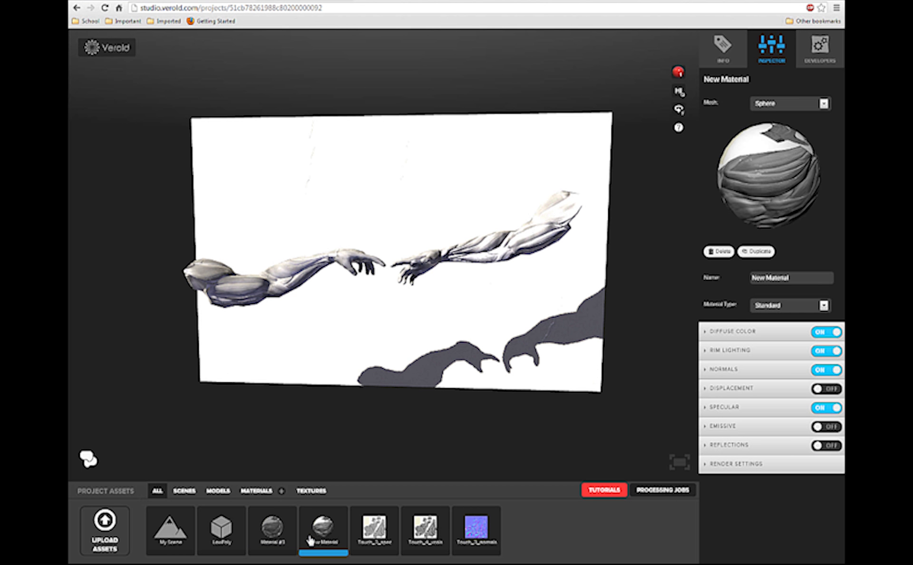
pyautogui.click(284, 537)
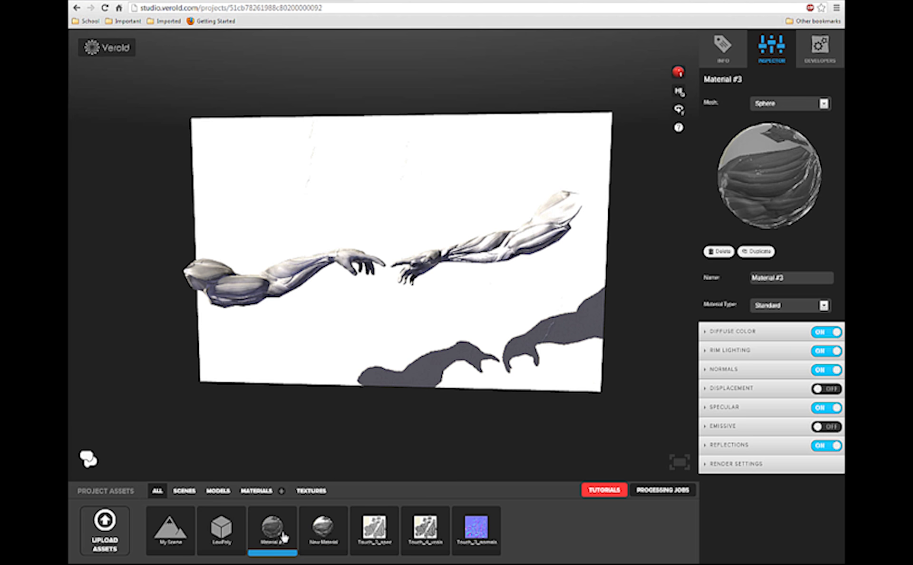
pyautogui.click(310, 540)
pyautogui.moveTo(590, 288); pyautogui.dragTo(611, 274)
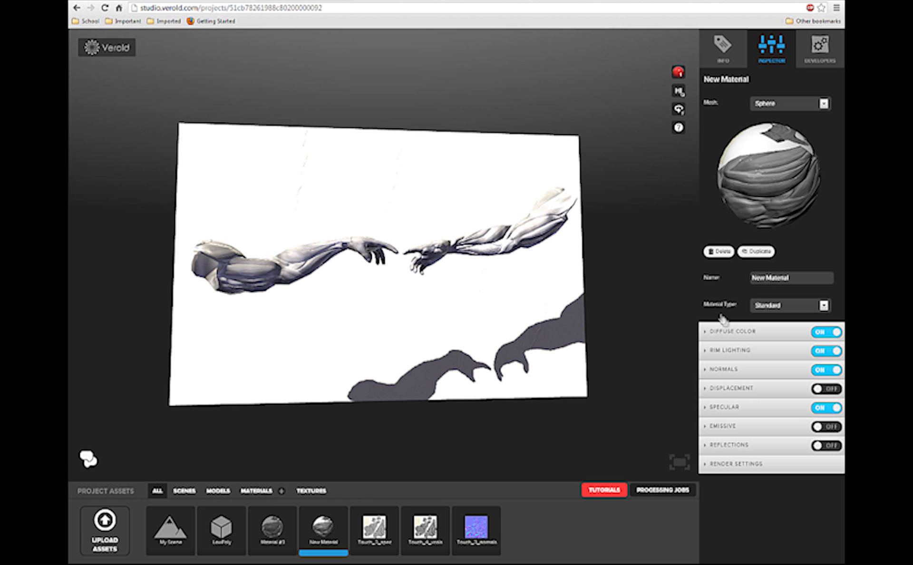
pyautogui.click(735, 330)
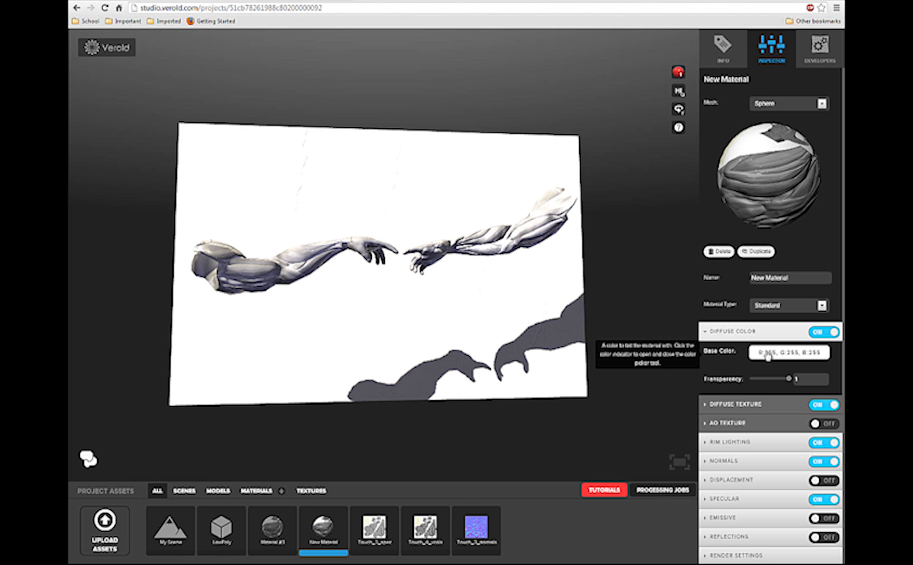
pyautogui.click(281, 540)
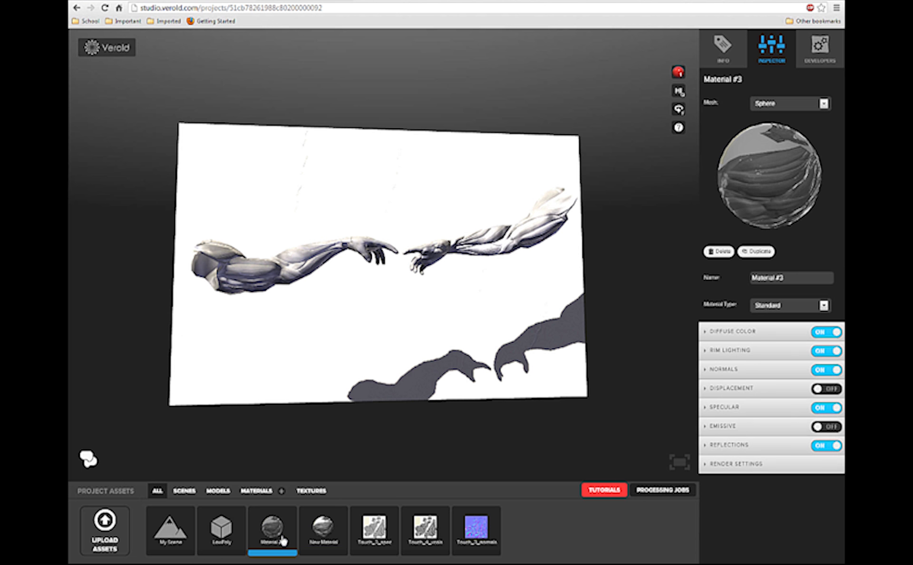
pyautogui.click(744, 334)
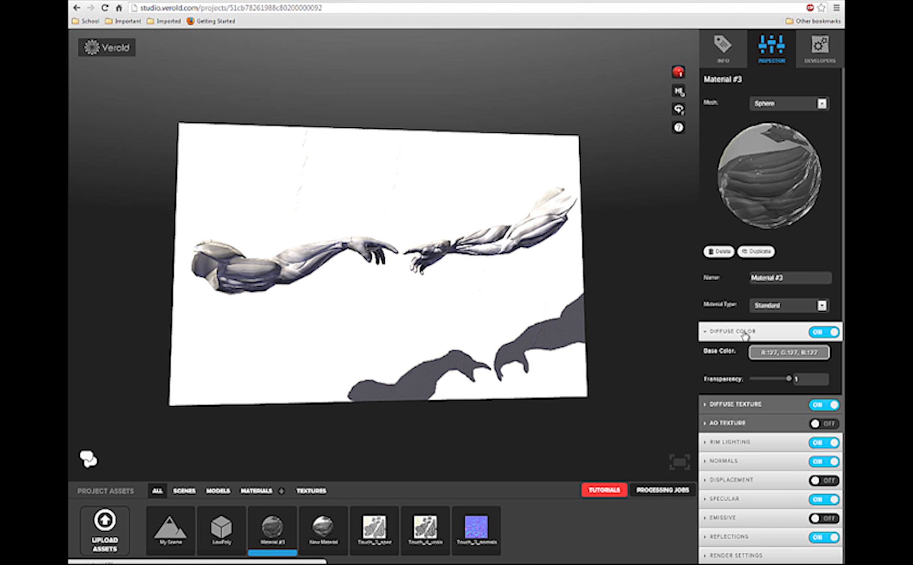
pyautogui.click(782, 354)
pyautogui.click(782, 354)
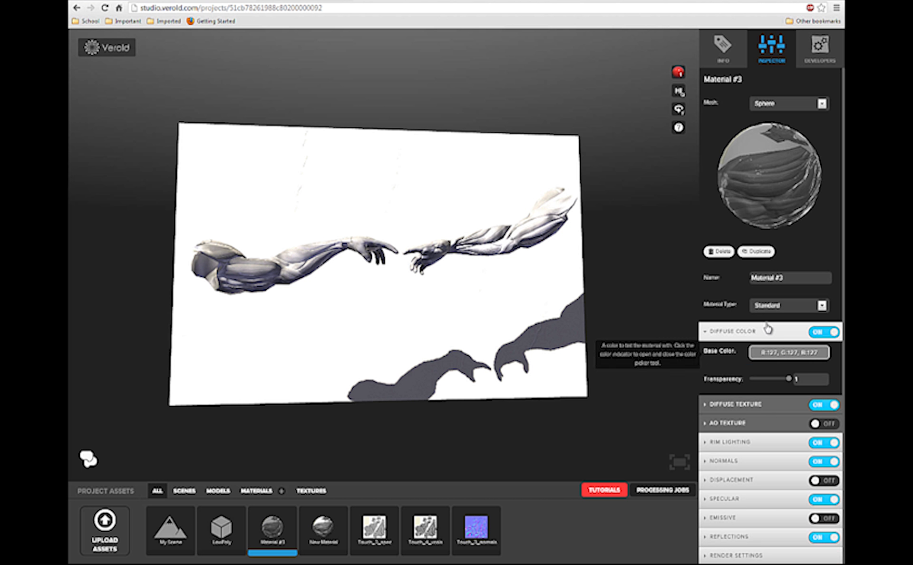
pyautogui.click(766, 330)
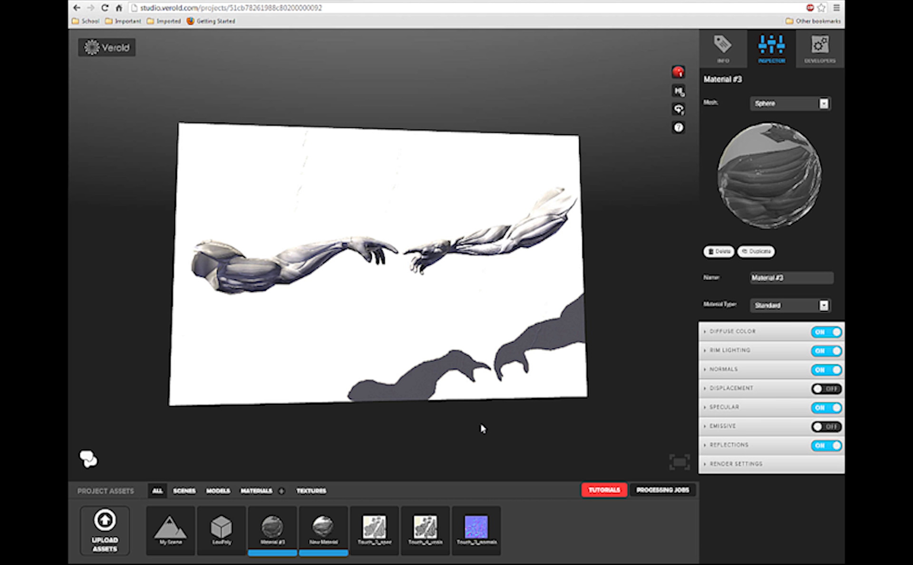
# Step: Set New Material's diffuse base color to red 128, green 128 and blue 128
pyautogui.click(322, 527)
pyautogui.click(754, 333)
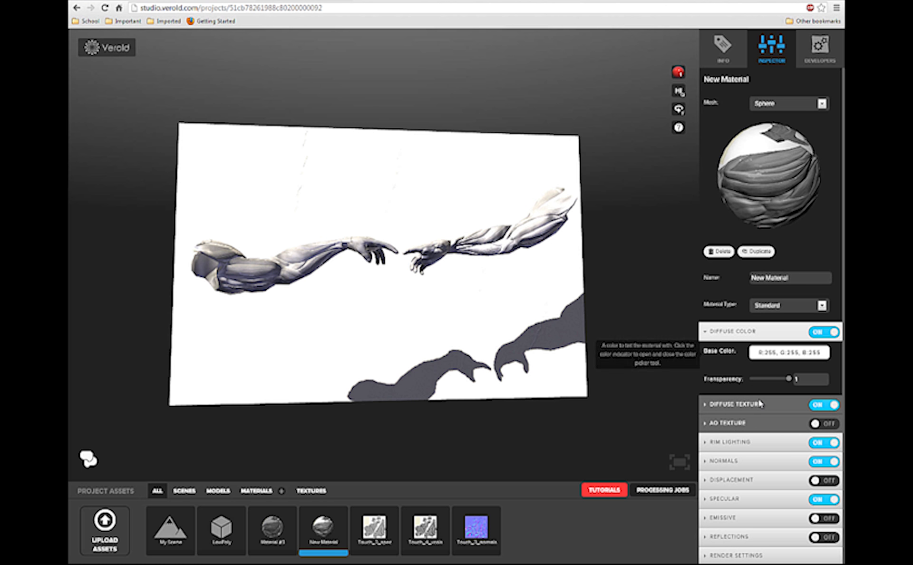
pyautogui.click(784, 355)
pyautogui.click(784, 355)
pyautogui.click(784, 354)
pyautogui.doubleClick(817, 373)
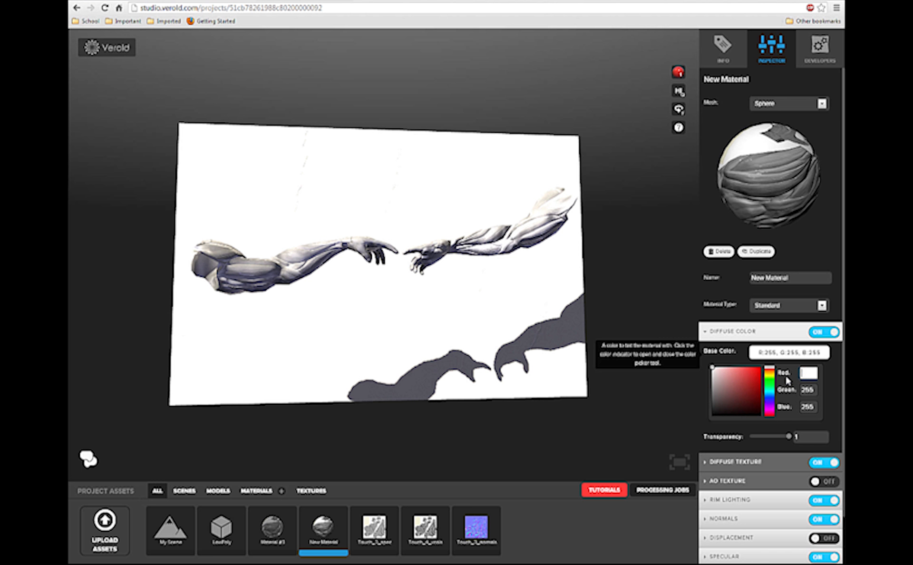
pyautogui.write('0')
pyautogui.press('Tab')
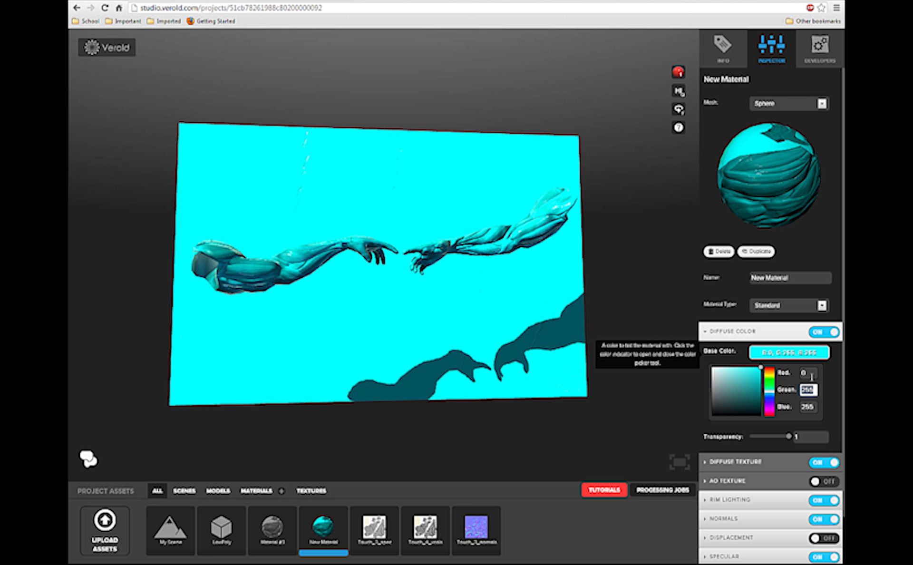
pyautogui.doubleClick(811, 376)
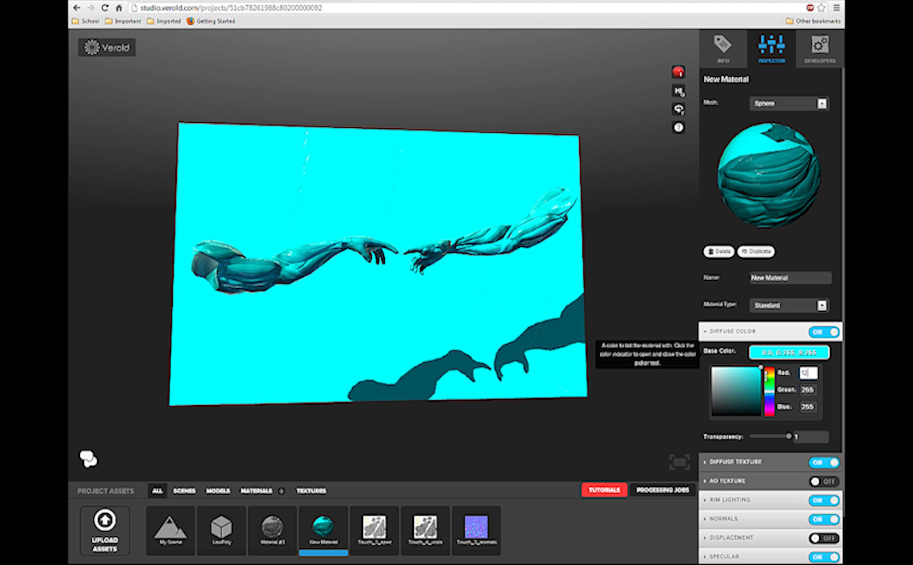
pyautogui.press('Tab')
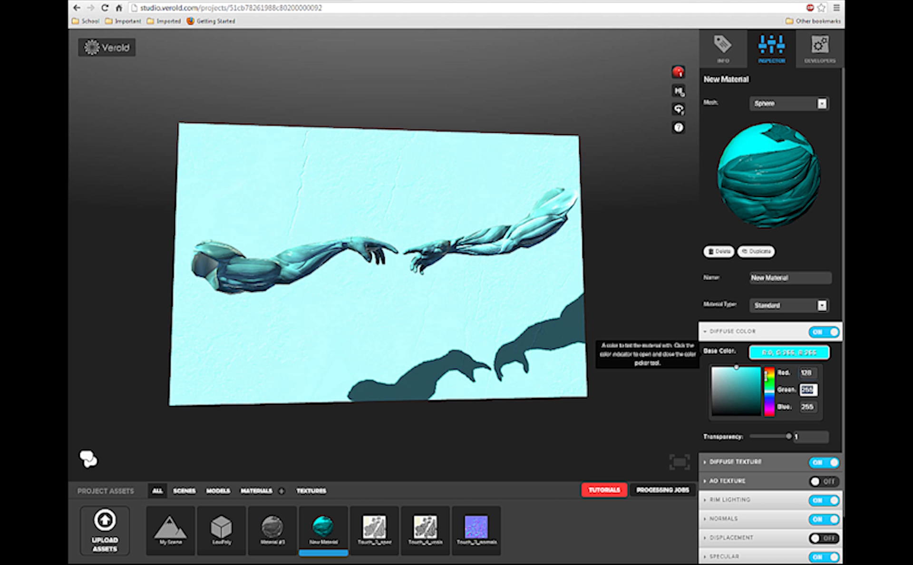
pyautogui.press('Tab')
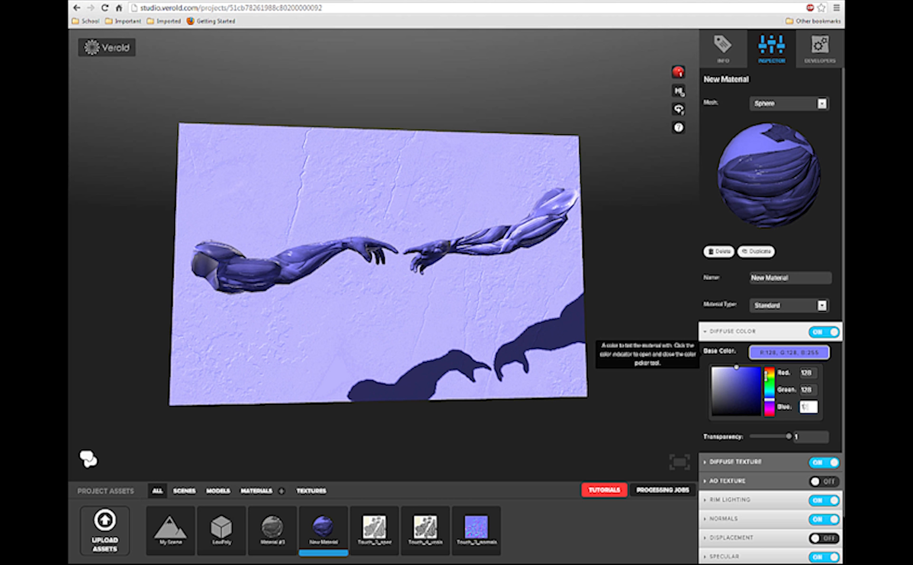
pyautogui.write('128')
pyautogui.press('Tab')
# Step: Inspect the arms and cracked wall from another angle, list only the project's scenes and maximize the 3D view
pyautogui.moveTo(414, 245); pyautogui.dragTo(466, 257)
pyautogui.click(409, 220)
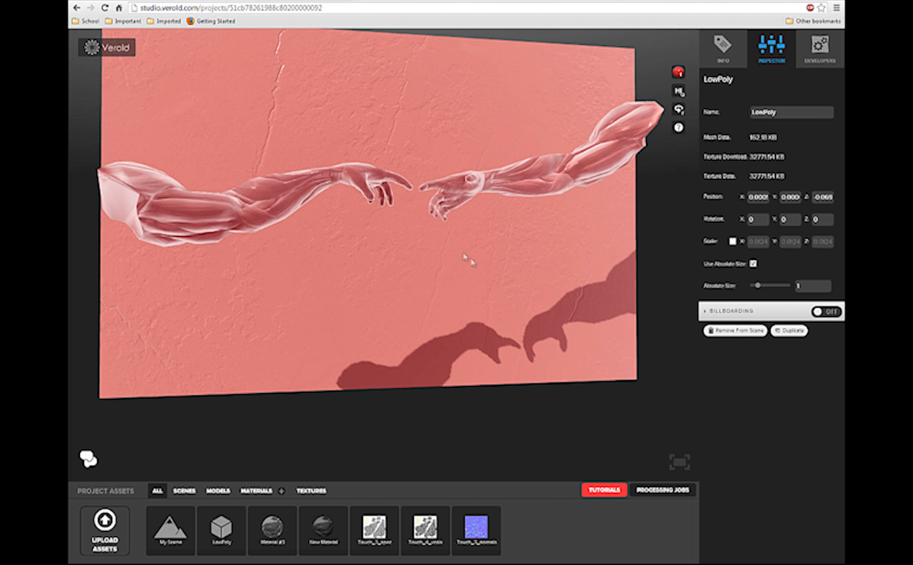
pyautogui.moveTo(657, 235); pyautogui.dragTo(653, 300)
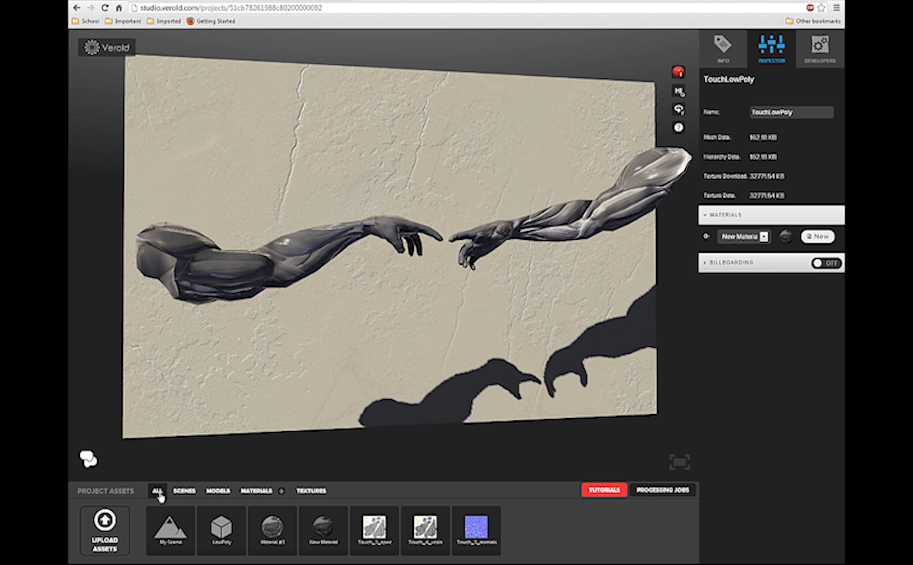
pyautogui.click(185, 494)
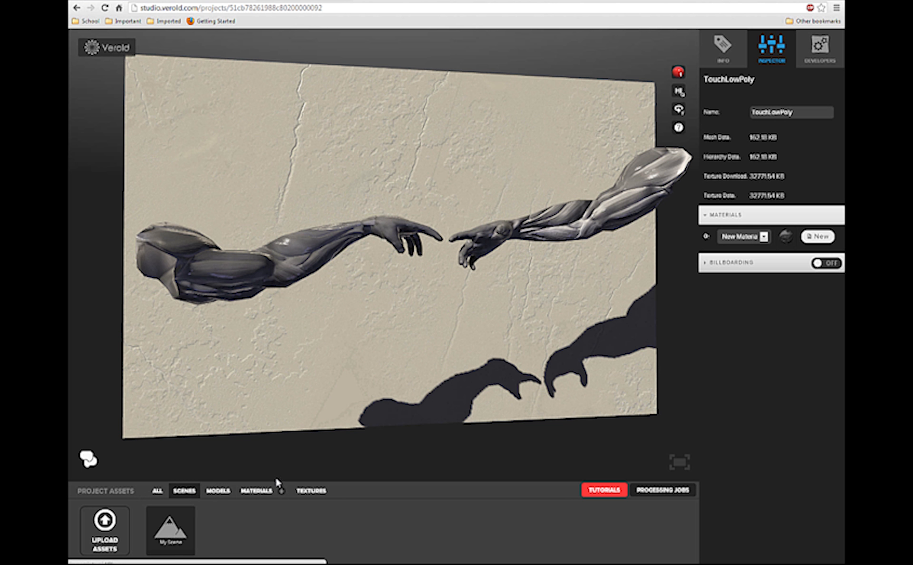
pyautogui.click(680, 462)
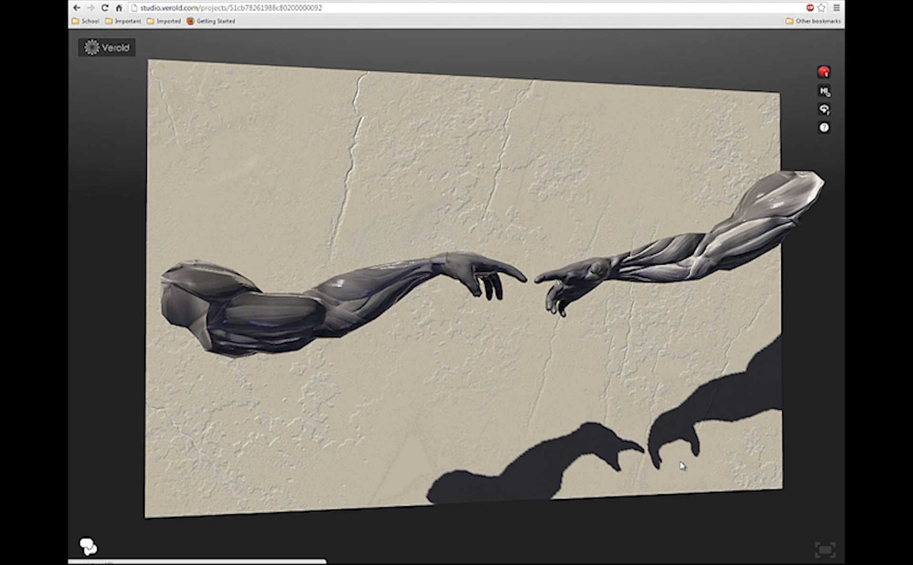
# Step: Compare the arms and wall in lit, unlit, normals and textured wireframe render modes, inspecting both arms' topology up close
pyautogui.moveTo(767, 365); pyautogui.dragTo(739, 365)
pyautogui.press('1')
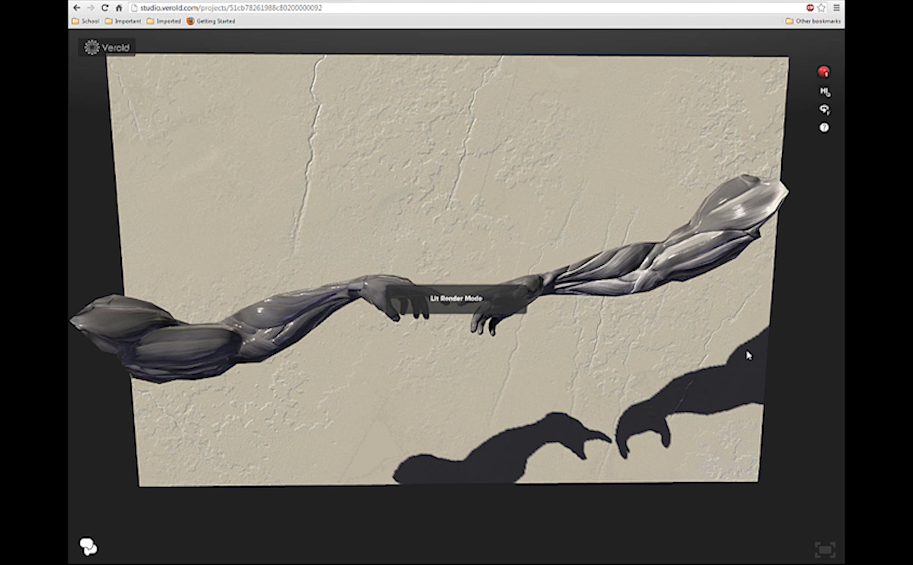
pyautogui.press('2')
pyautogui.press('3')
pyautogui.moveTo(778, 327); pyautogui.dragTo(696, 330)
pyautogui.press('4')
pyautogui.scroll(3, 294, 309)
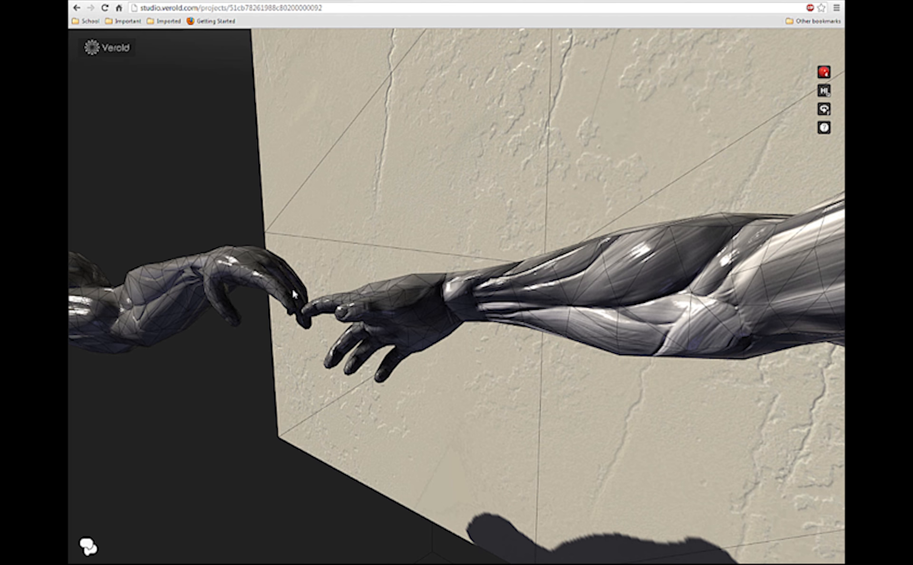
pyautogui.moveTo(149, 158); pyautogui.dragTo(333, 137)
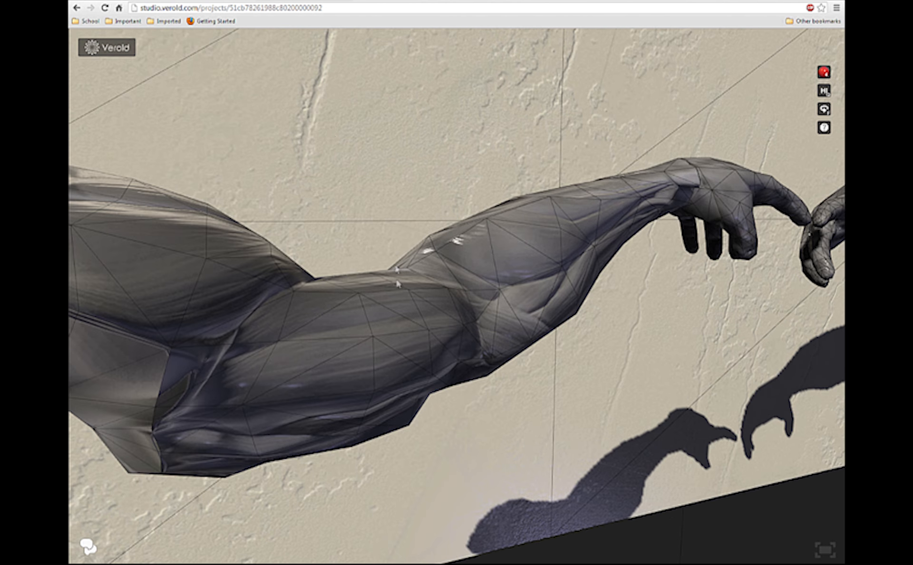
pyautogui.moveTo(671, 472)
pyautogui.mouseDown()
pyautogui.moveTo(714, 539)
pyautogui.moveTo(839, 524)
pyautogui.moveTo(602, 460)
pyautogui.moveTo(698, 416)
pyautogui.moveTo(720, 436)
pyautogui.moveTo(375, 444)
pyautogui.moveTo(393, 424)
pyautogui.moveTo(346, 437)
pyautogui.mouseUp()
# Step: Preview both arms and the wall in flat-shaded wireframe render mode
pyautogui.press('4')
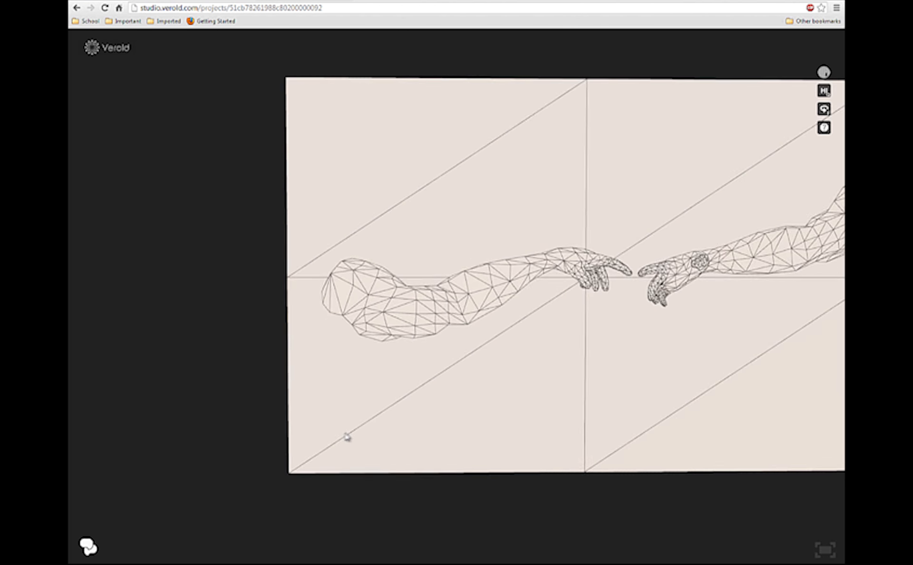
pyautogui.moveTo(347, 437); pyautogui.dragTo(247, 462, button='right')
pyautogui.press('4')
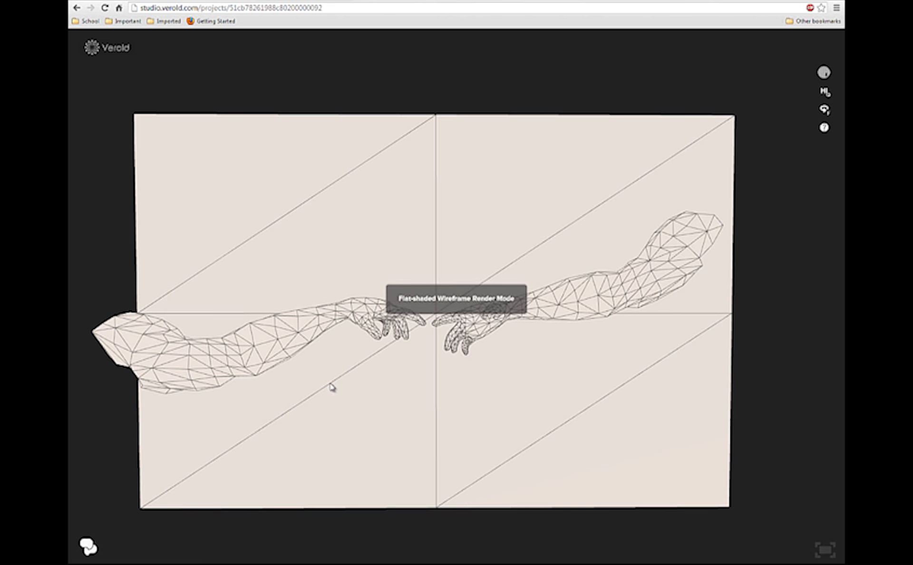
pyautogui.press('5')
pyautogui.moveTo(333, 389); pyautogui.dragTo(385, 360)
# Step: Preview the scene in red-cyan anaglyph and dual-lens stereo headset modes, and return it to lit render mode
pyautogui.press('6')
pyautogui.moveTo(384, 360); pyautogui.dragTo(424, 356, button='right')
pyautogui.scroll(-4, 426, 354)
pyautogui.moveTo(427, 354); pyautogui.dragTo(412, 339)
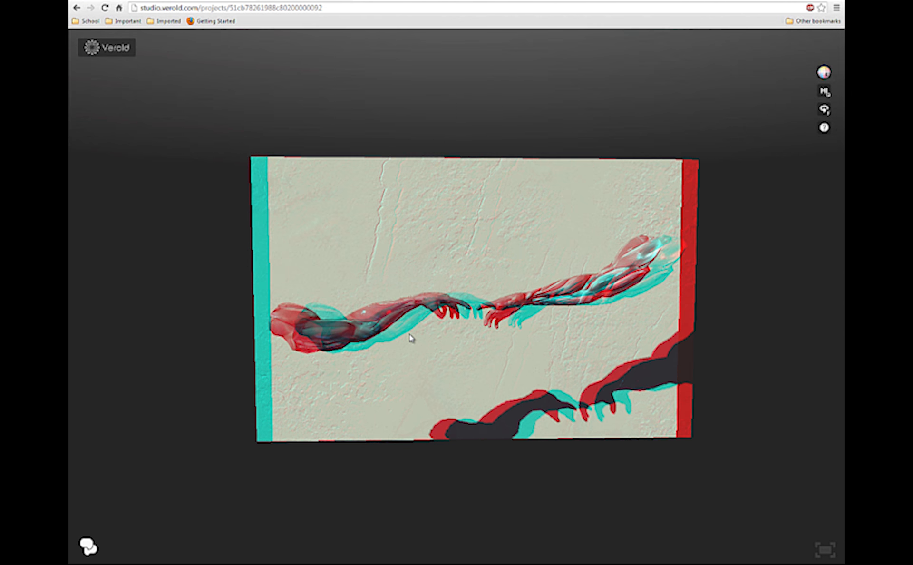
pyautogui.press('7')
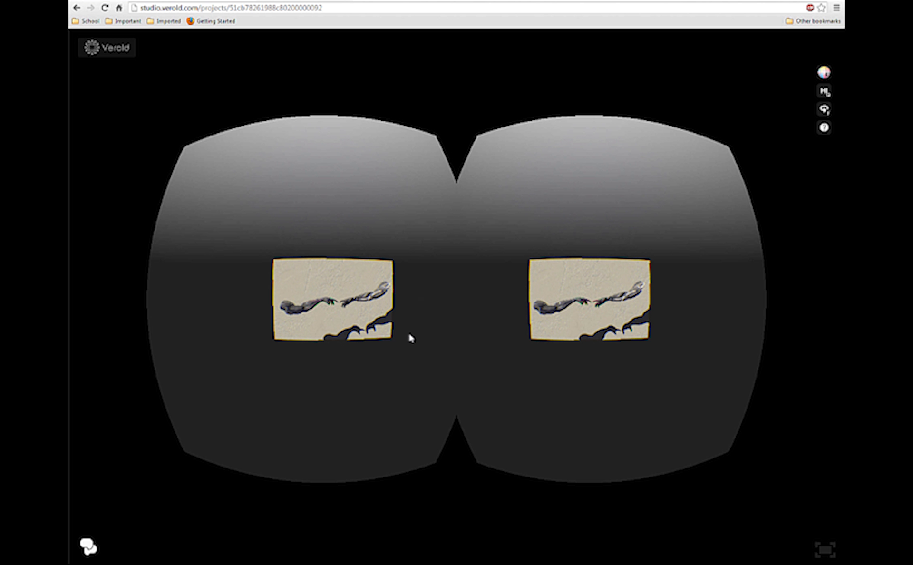
pyautogui.moveTo(462, 318); pyautogui.dragTo(464, 364)
pyautogui.press('1')
# Step: Leave the maximized 3D view and open the settings of My Scene
pyautogui.click(475, 341)
pyautogui.scroll(3, 464, 342)
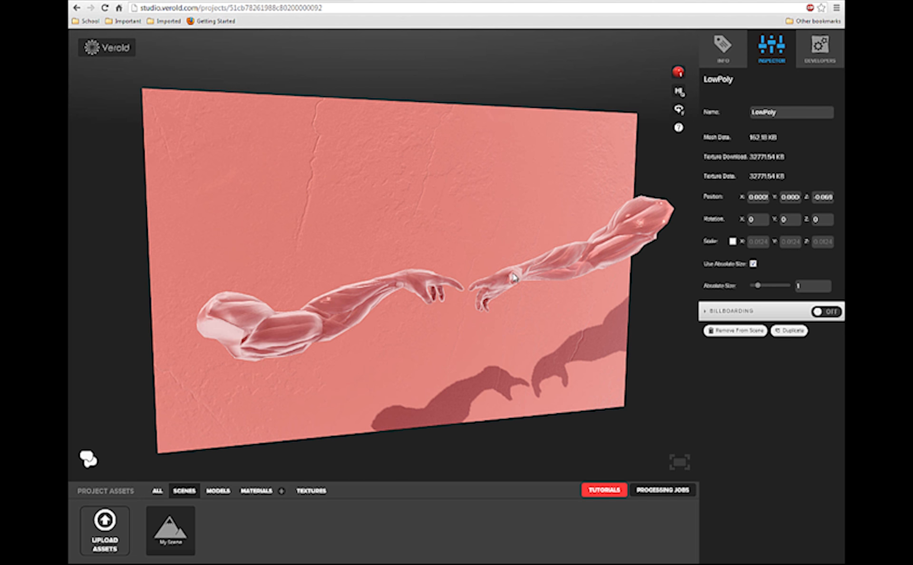
pyautogui.click(721, 48)
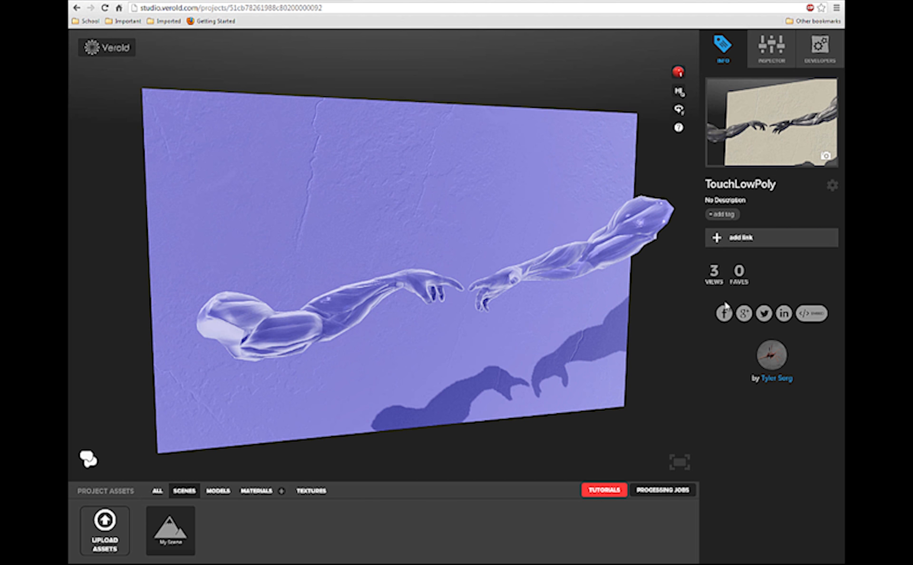
pyautogui.click(774, 46)
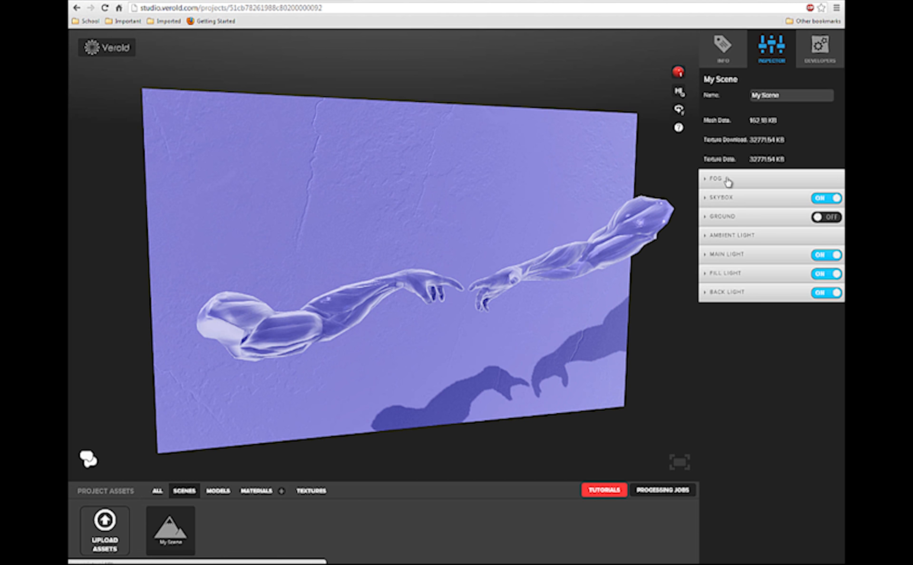
# Step: Examine My Scene's fog and skybox settings, including the available skybox textures
pyautogui.click(727, 180)
pyautogui.click(727, 180)
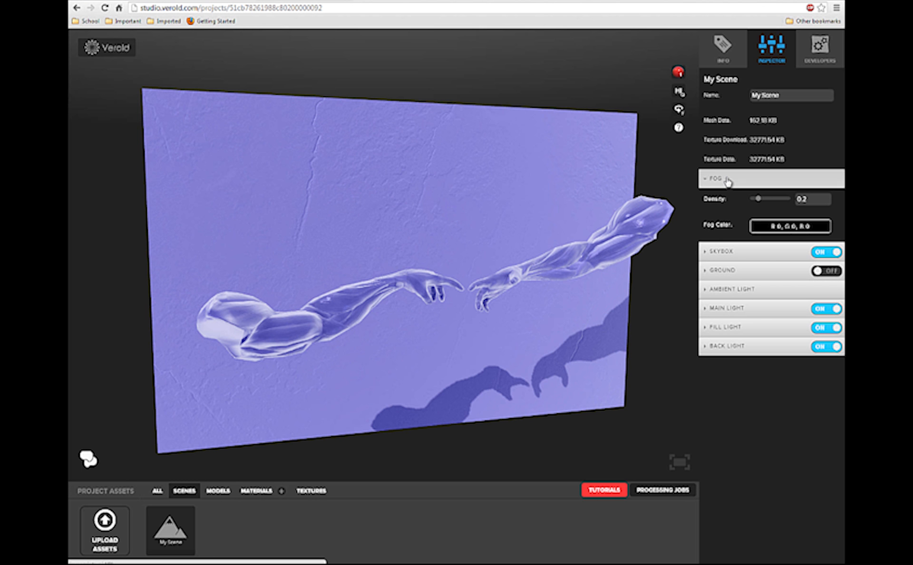
pyautogui.click(739, 197)
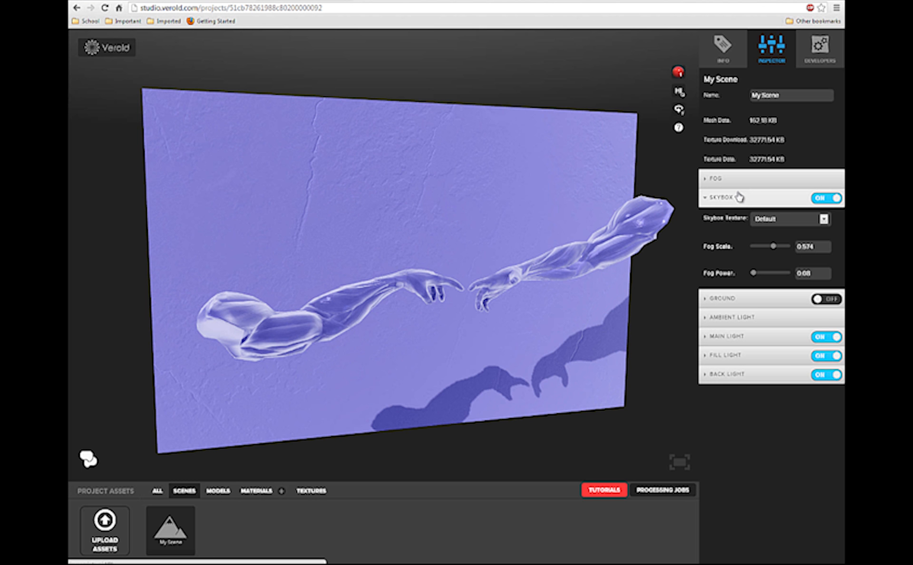
pyautogui.click(824, 219)
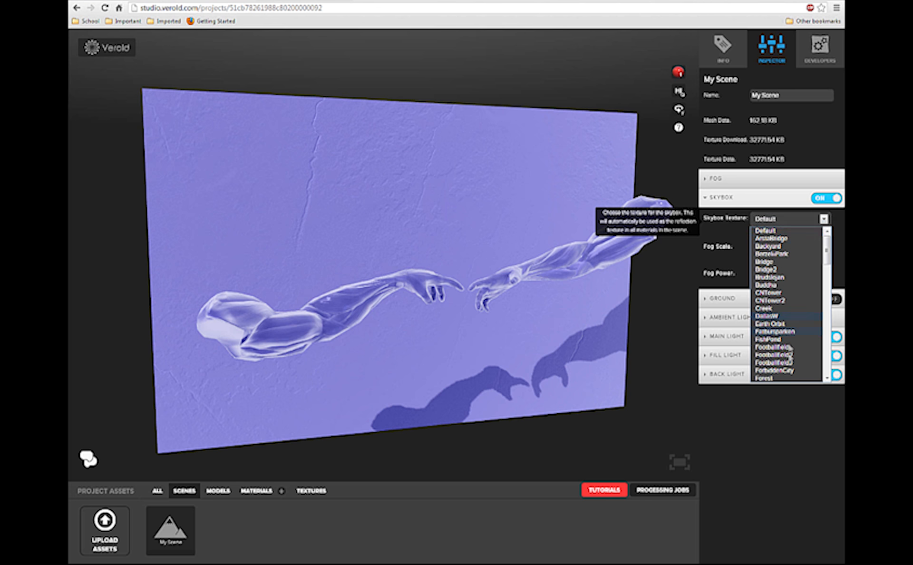
pyautogui.click(826, 219)
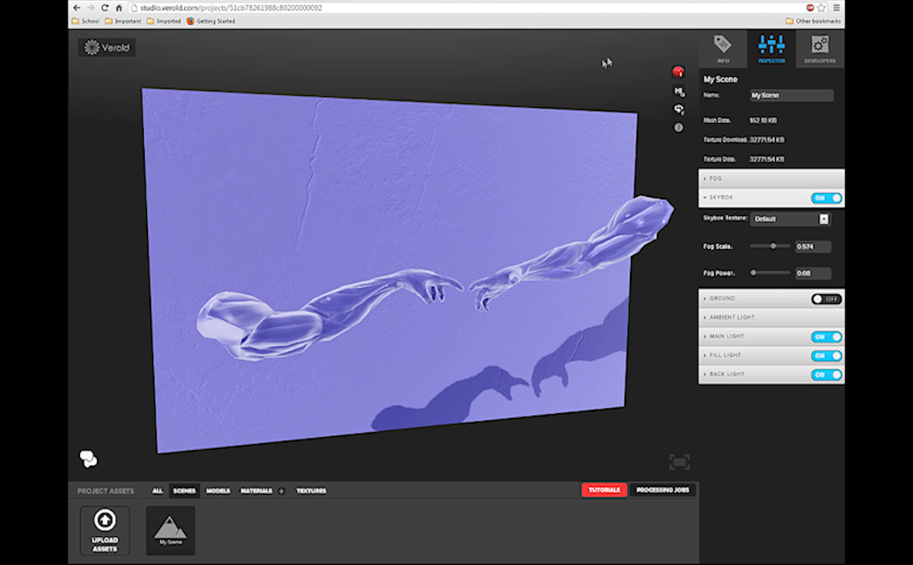
pyautogui.click(724, 198)
# Step: Try turning on the ground for My Scene
pyautogui.click(723, 217)
pyautogui.click(829, 219)
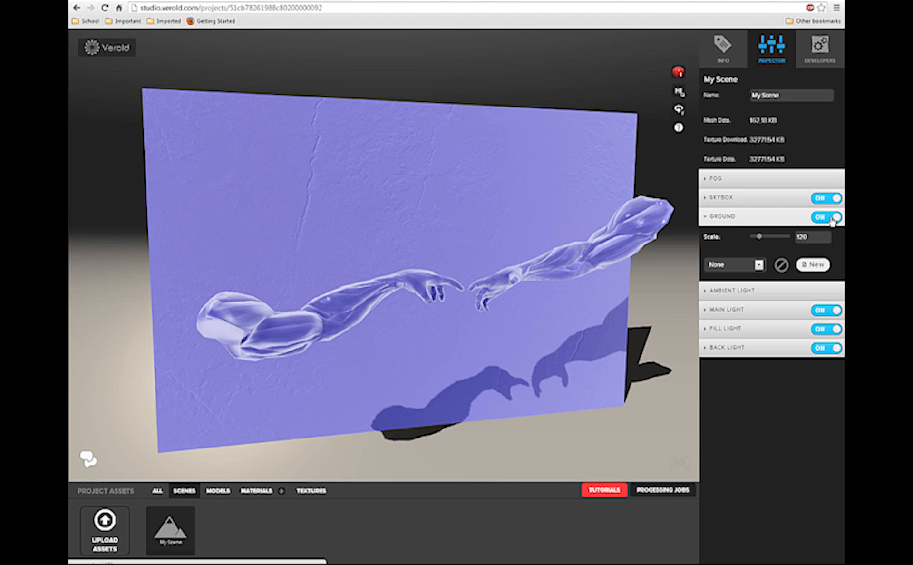
pyautogui.click(830, 219)
pyautogui.click(771, 223)
# Step: Examine the color, intensity, shadow bias and direction settings offered for My Scene's ambient, main and fill lights
pyautogui.click(724, 235)
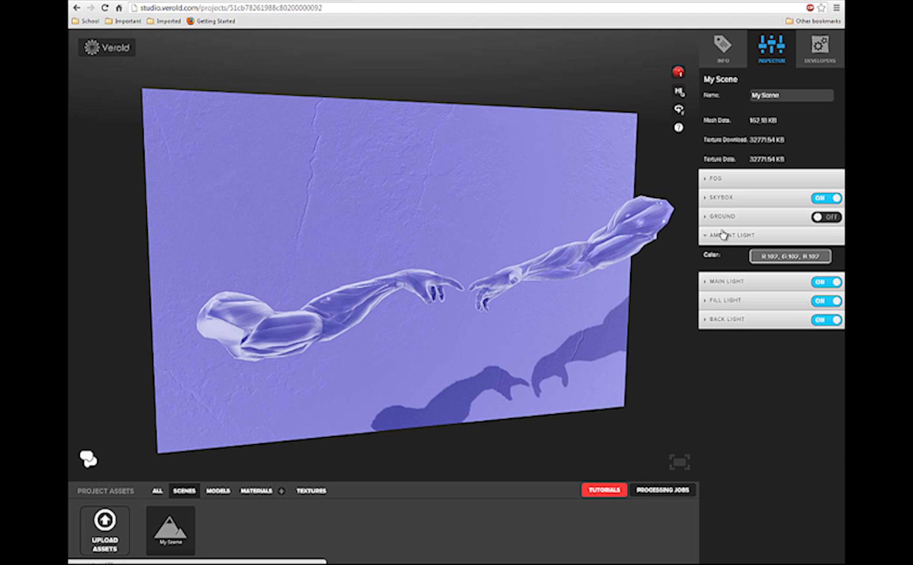
pyautogui.click(725, 235)
pyautogui.click(731, 255)
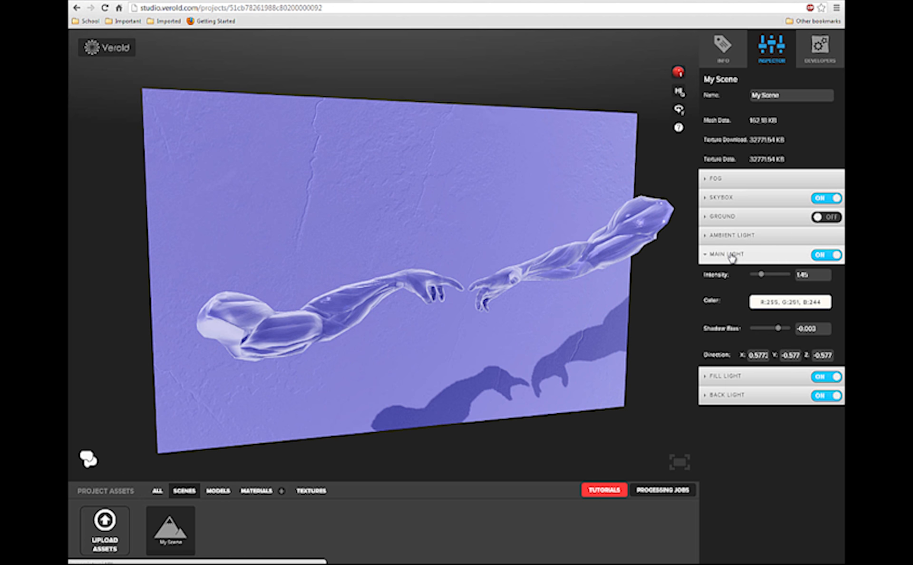
pyautogui.click(731, 256)
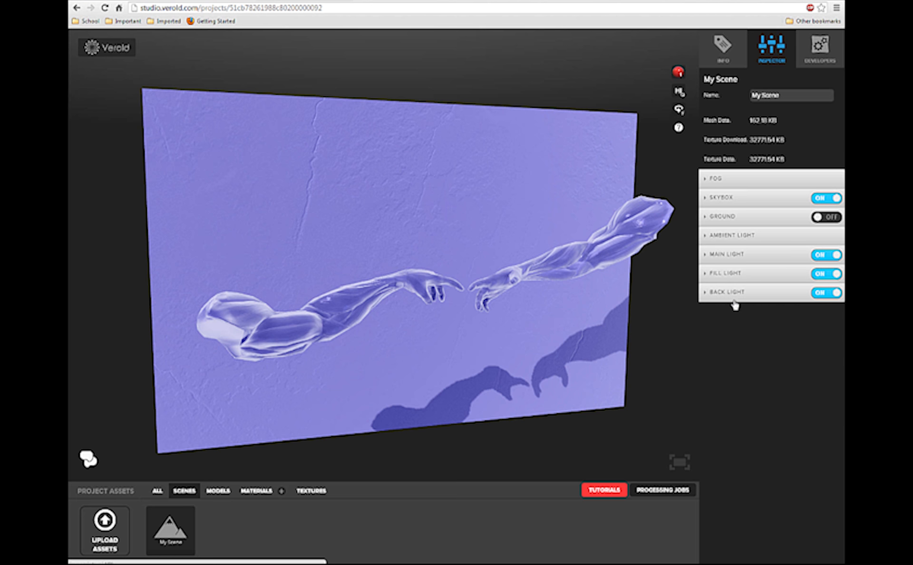
pyautogui.click(729, 277)
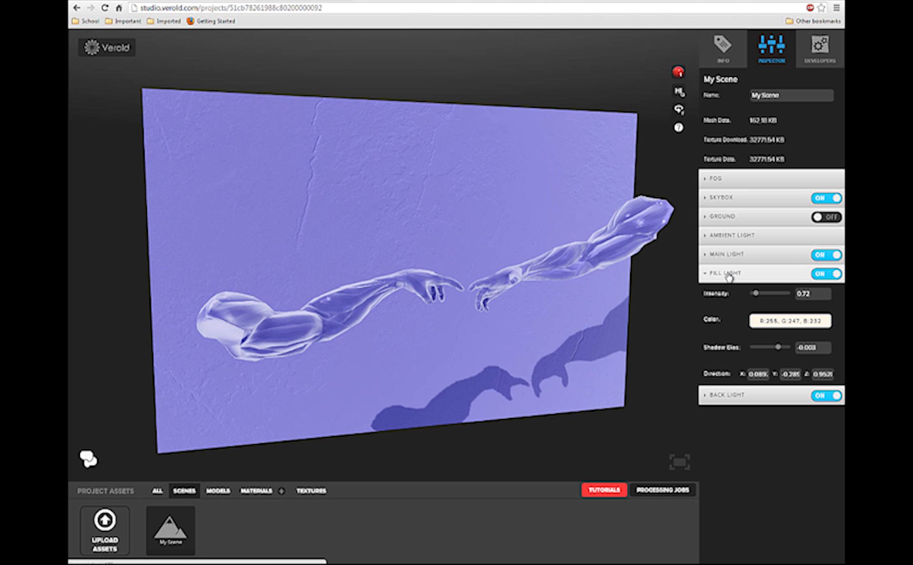
pyautogui.click(729, 274)
# Step: Adjust the back light's direction to a Z value of about -0.677
pyautogui.click(729, 294)
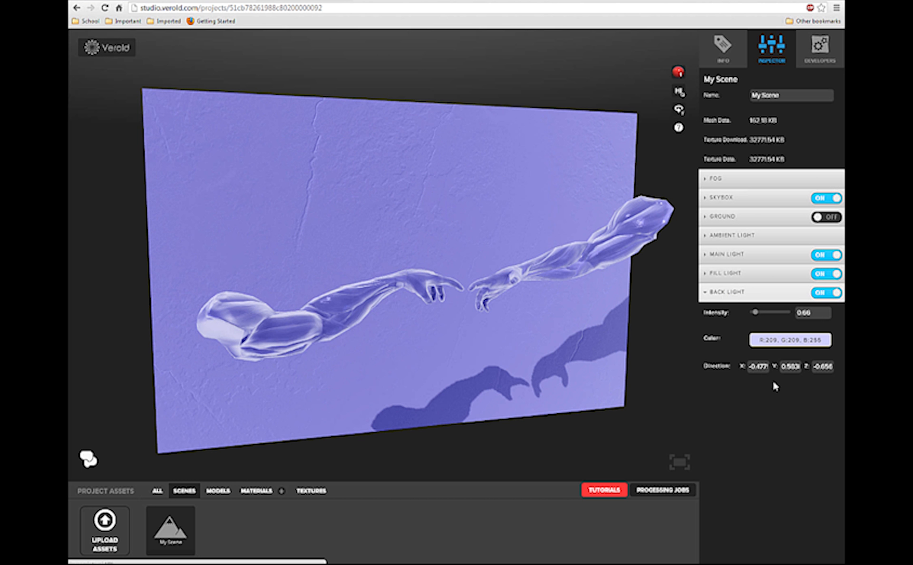
pyautogui.click(818, 365)
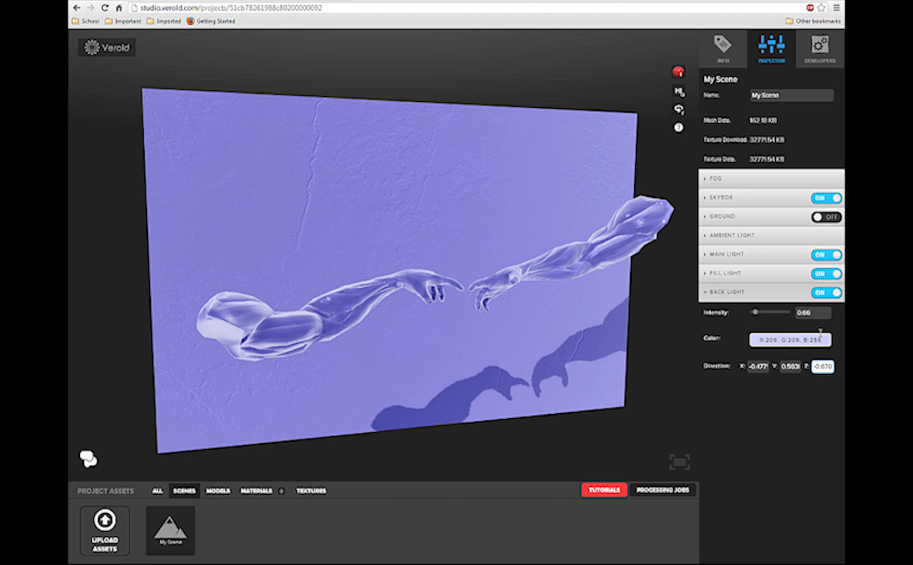
pyautogui.moveTo(817, 353); pyautogui.dragTo(825, 426)
pyautogui.moveTo(828, 360); pyautogui.dragTo(825, 386)
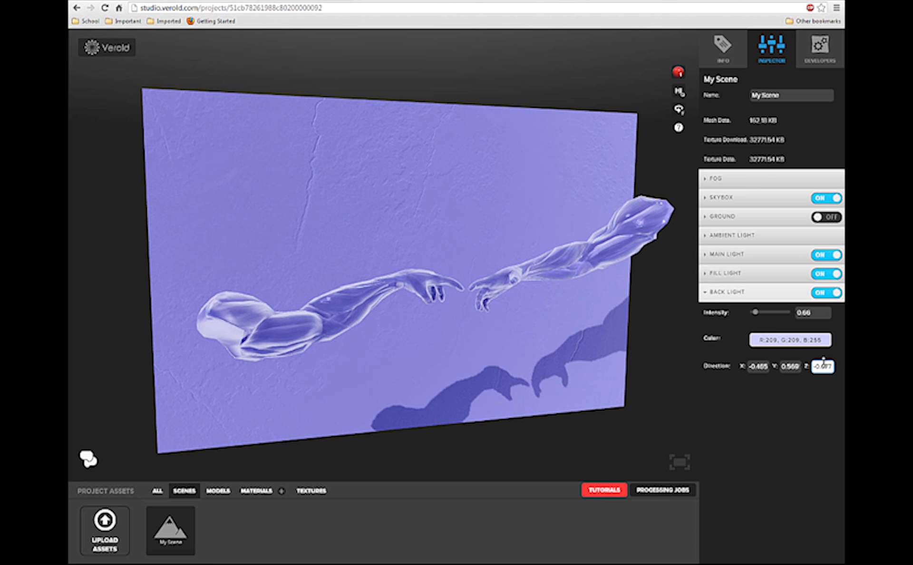
pyautogui.click(734, 300)
# Step: Raise the fill light's intensity to about 1.02 to brighten the arms
pyautogui.click(729, 274)
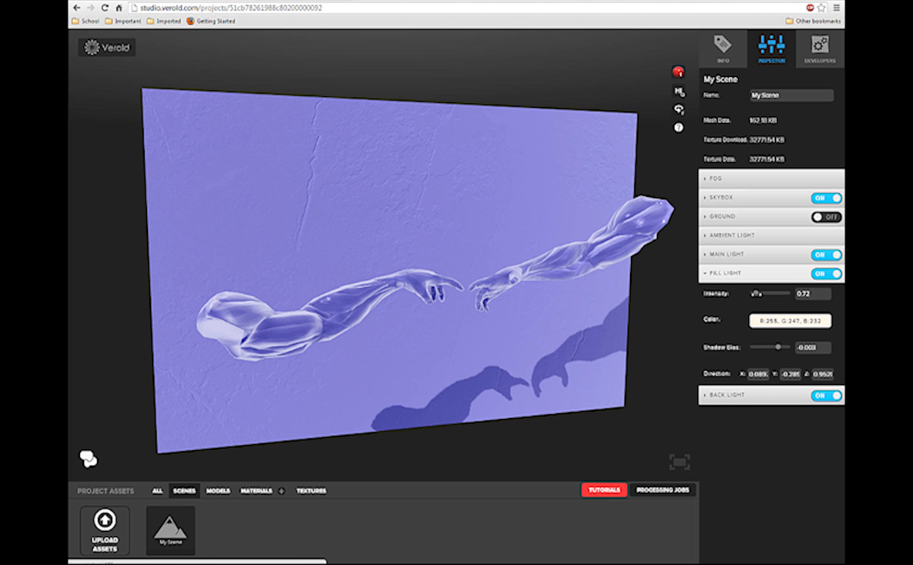
pyautogui.moveTo(768, 289); pyautogui.dragTo(759, 287)
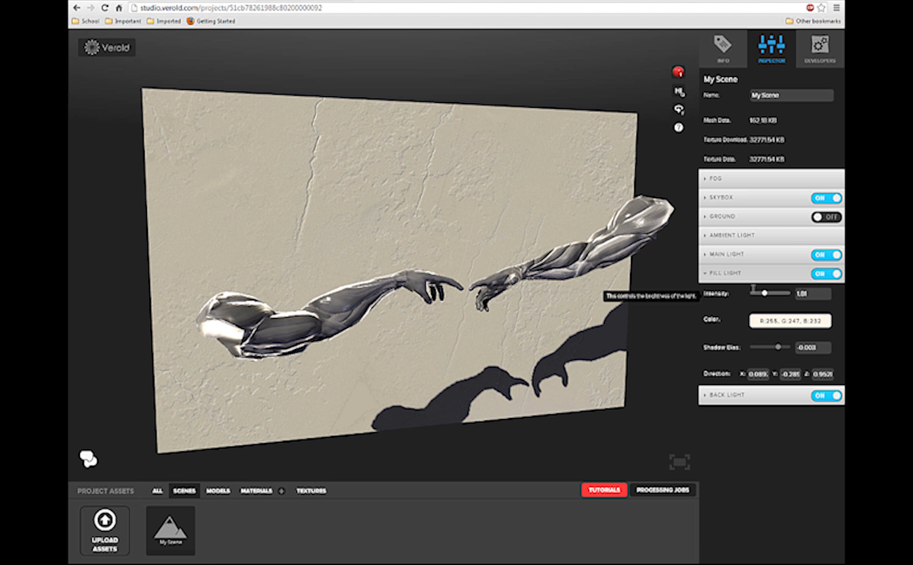
pyautogui.click(730, 272)
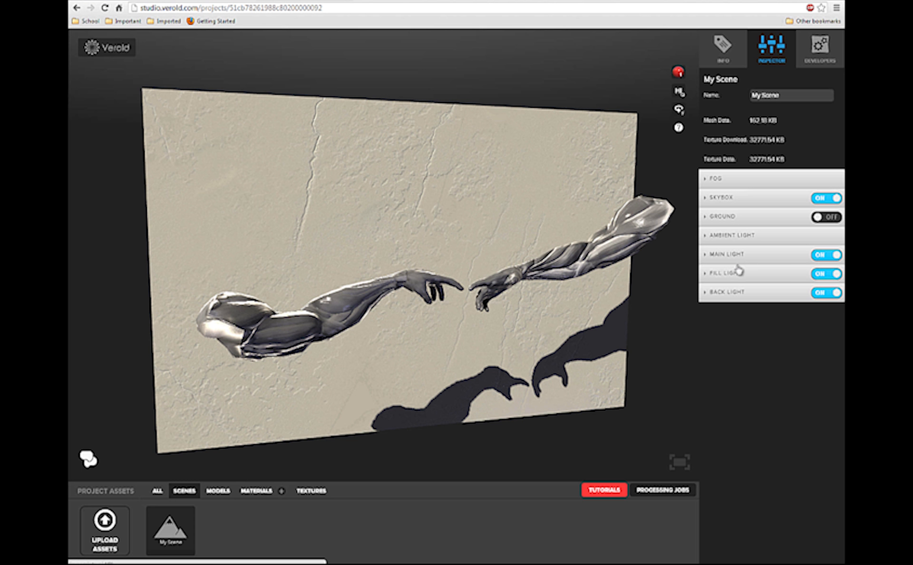
pyautogui.click(735, 274)
pyautogui.moveTo(761, 293); pyautogui.dragTo(759, 293)
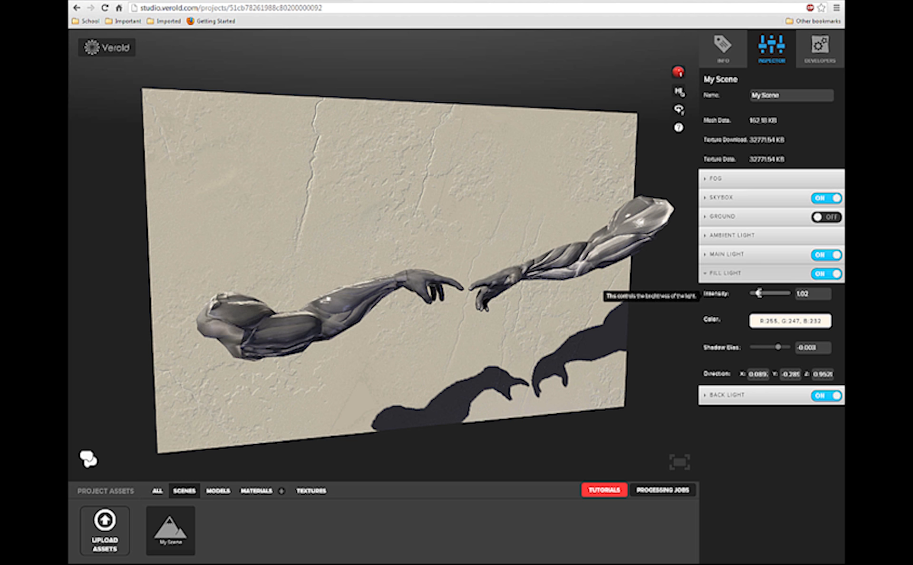
pyautogui.moveTo(533, 328); pyautogui.dragTo(557, 247)
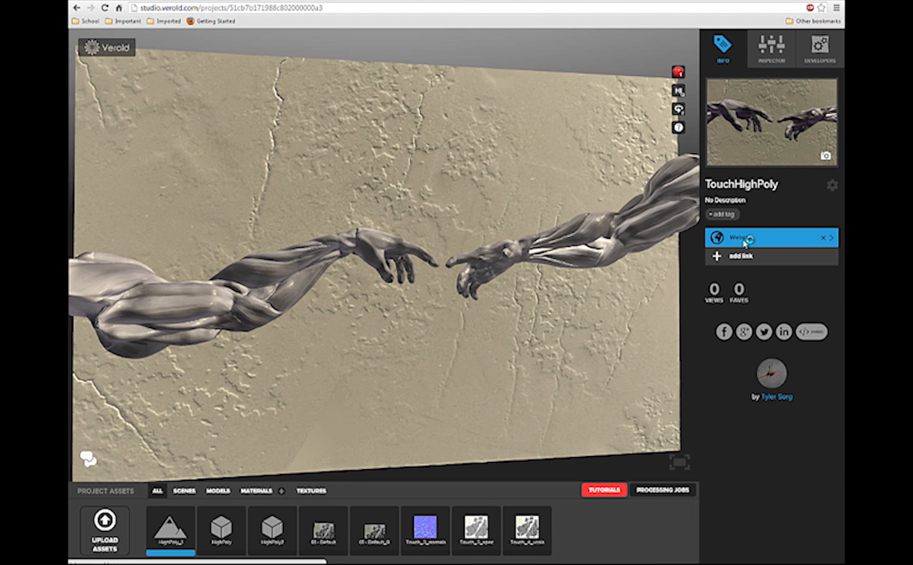
# Step: Open the TouchHighPoly project's website link and browse the portfolio page's Malacoda, Guard and Zelus models, inspecting the embedded 3D viewers
pyautogui.click(744, 240)
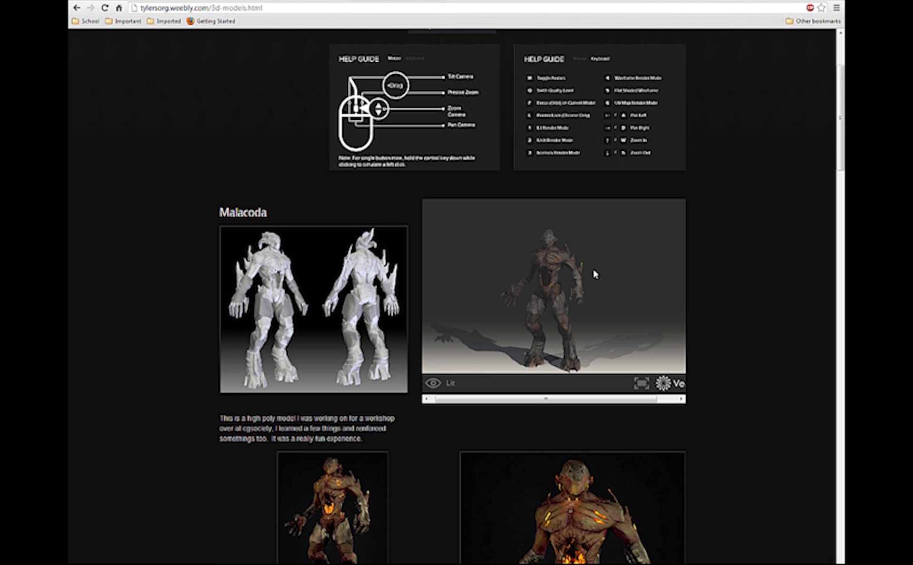
pyautogui.scroll(-6, 726, 363)
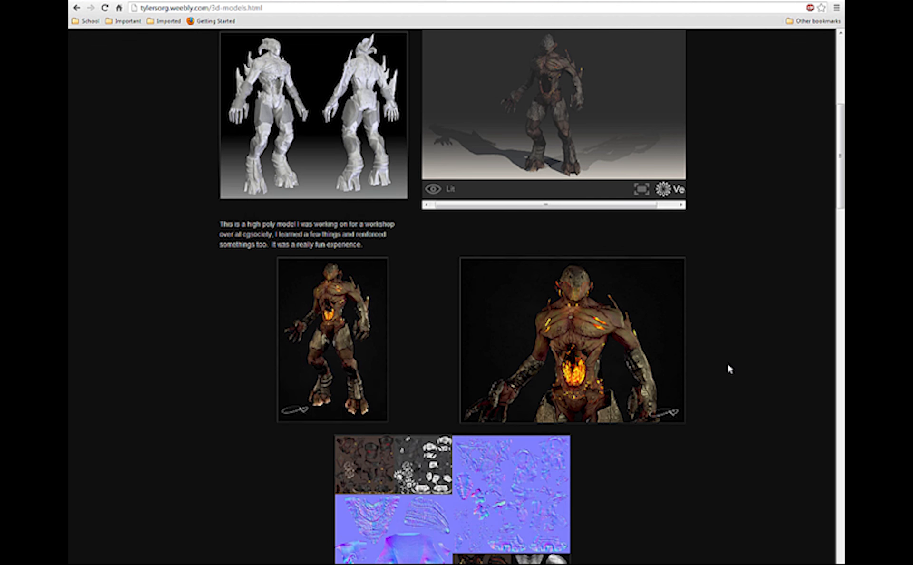
pyautogui.scroll(-8, 724, 358)
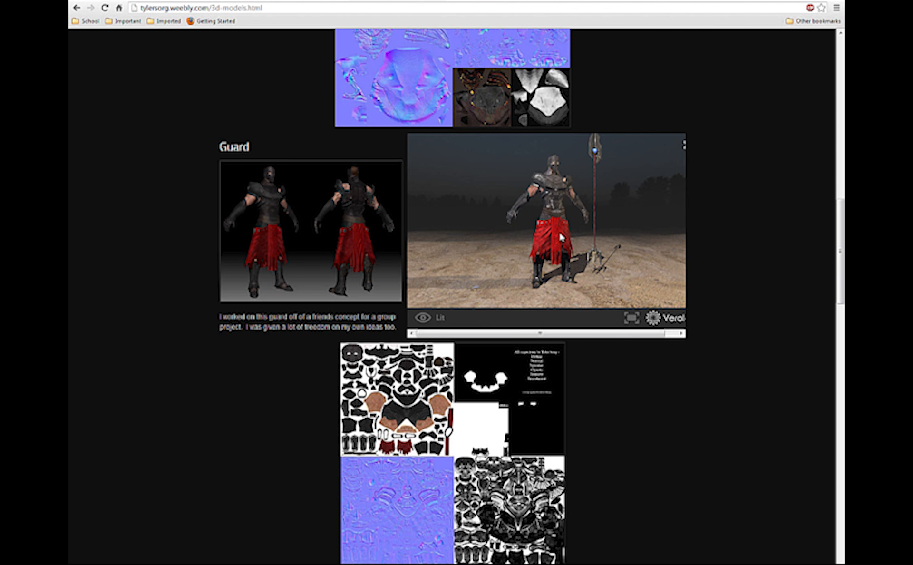
pyautogui.scroll(-6, 689, 308)
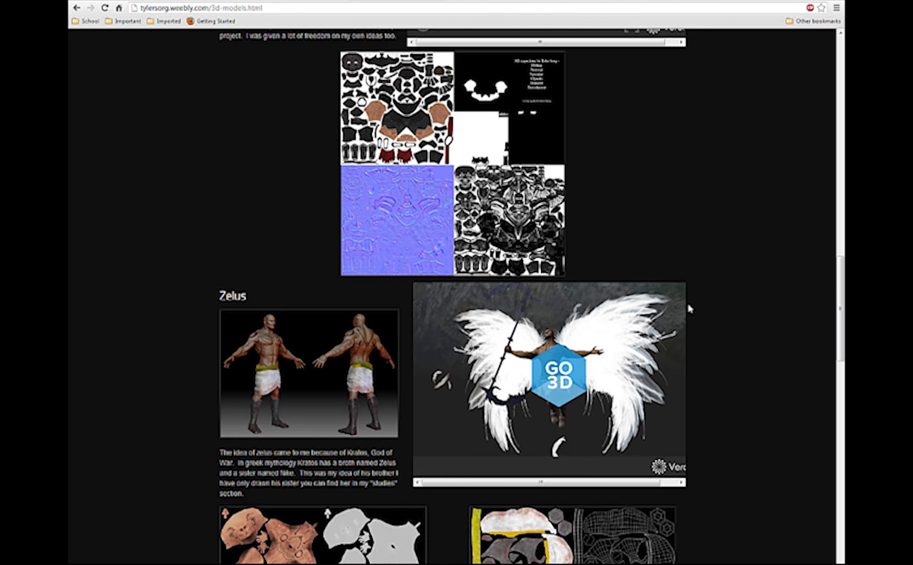
pyautogui.scroll(5, 654, 232)
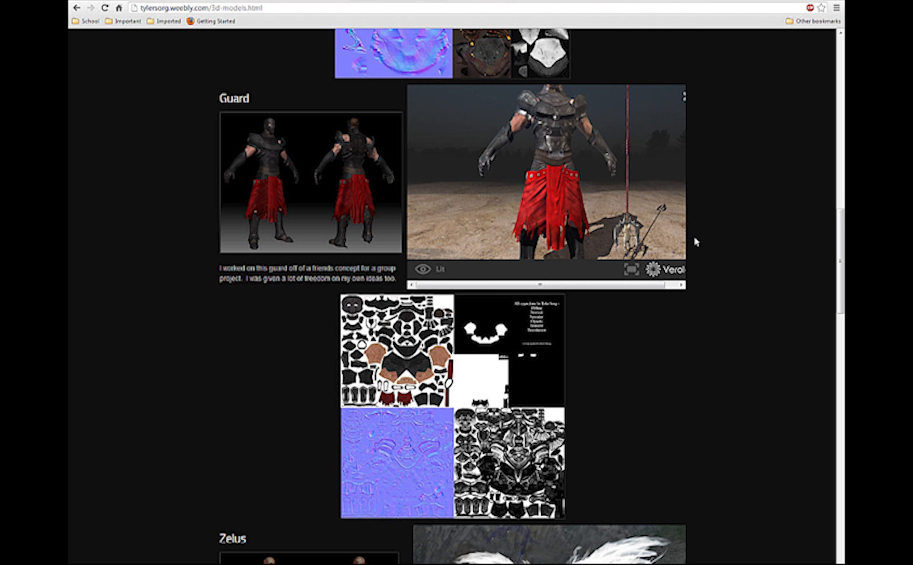
pyautogui.scroll(-4, 749, 217)
pyautogui.scroll(20, 747, 215)
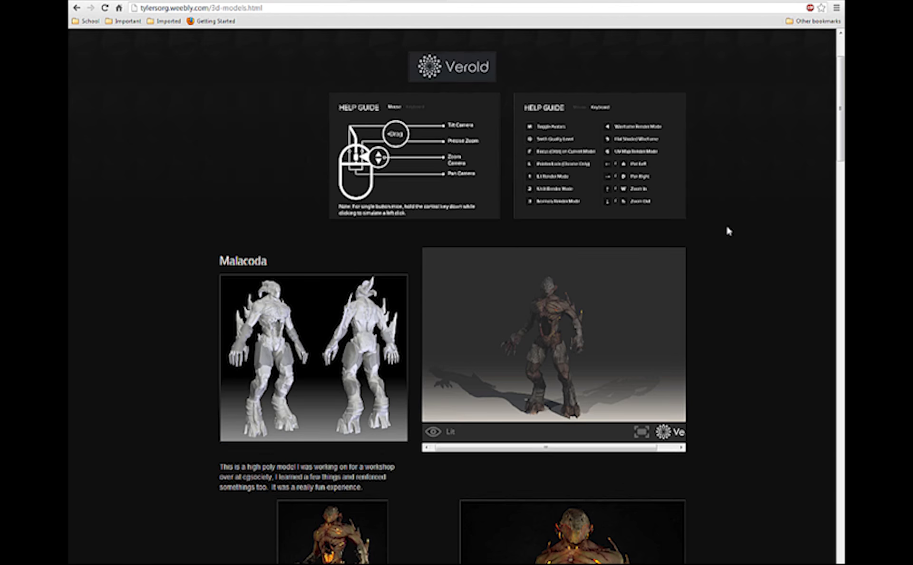
pyautogui.scroll(-1, 709, 260)
pyautogui.scroll(4, 566, 302)
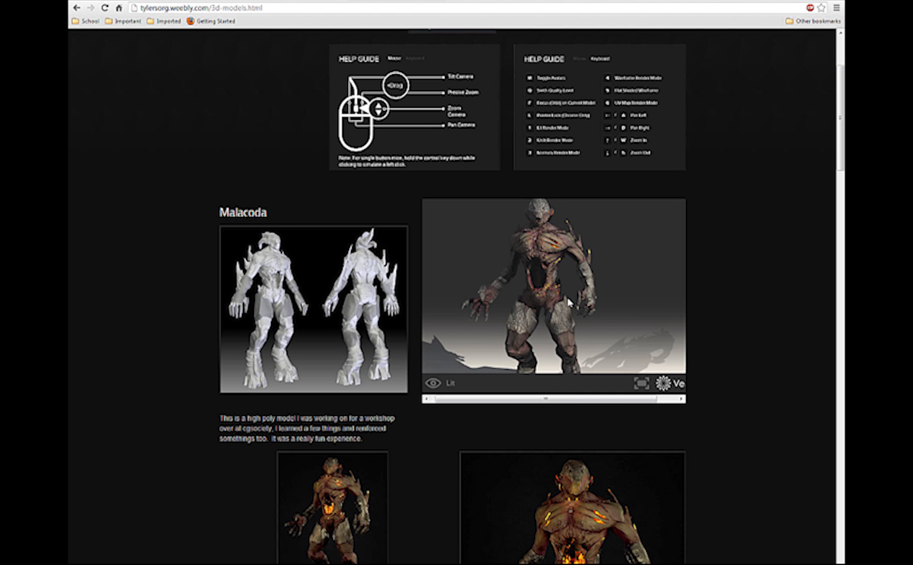
pyautogui.scroll(-2, 580, 300)
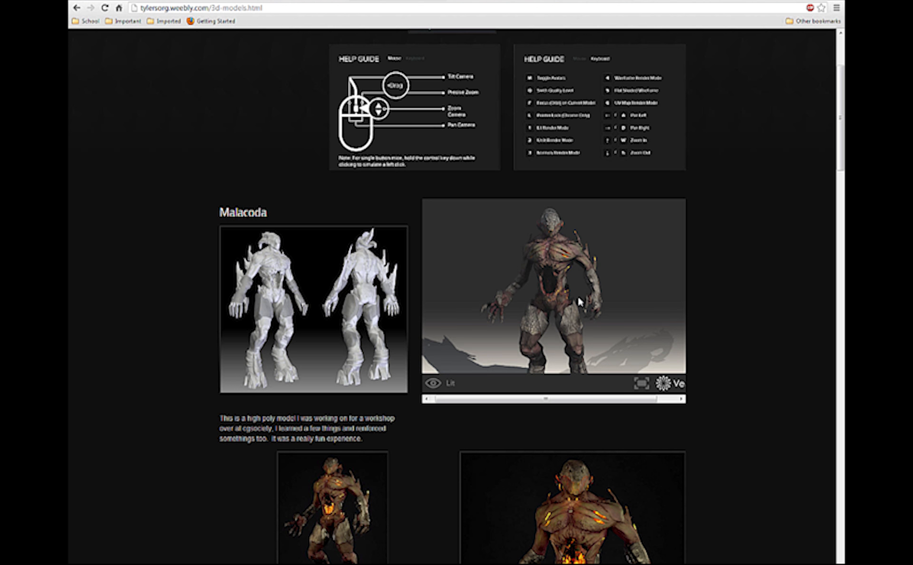
# Step: Cycle the embedded Malacoda viewer through its render modes, including UV Overlay, and return it to Lit
pyautogui.press('2')
pyautogui.press('3')
pyautogui.press('4')
pyautogui.press('5')
pyautogui.press('6')
pyautogui.press('7')
pyautogui.press('8')
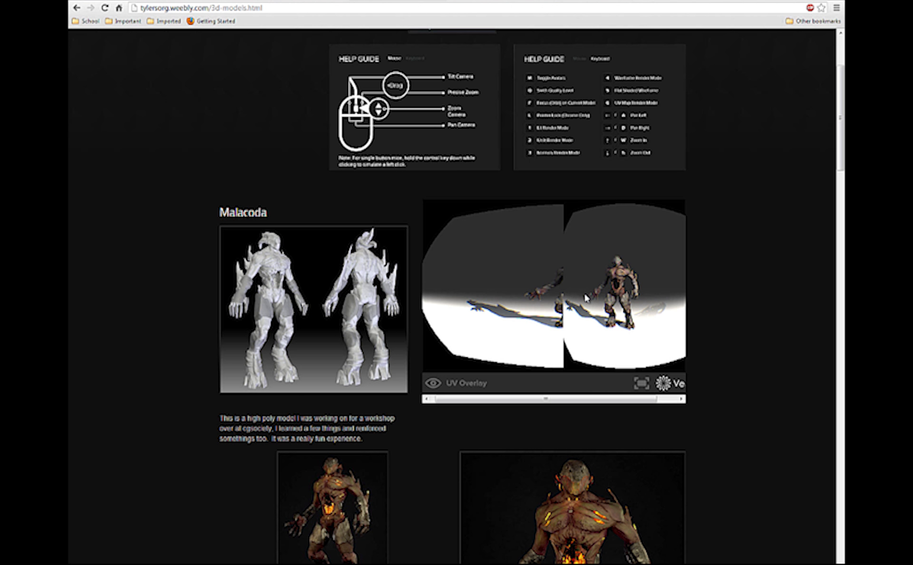
pyautogui.press('1')
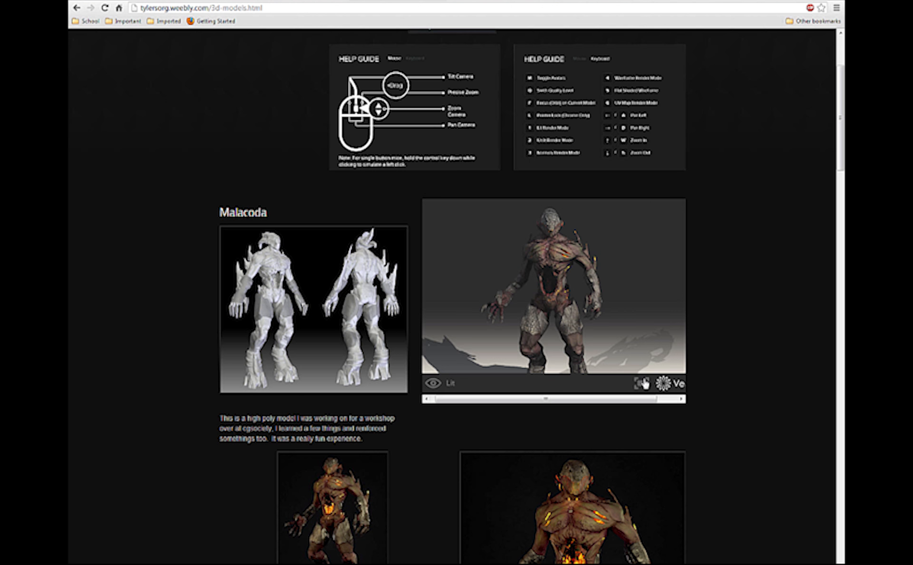
# Step: Open the Malacoda model's full-page Verold view from its embedded viewer and inspect the body up close and from different angles
pyautogui.click(663, 383)
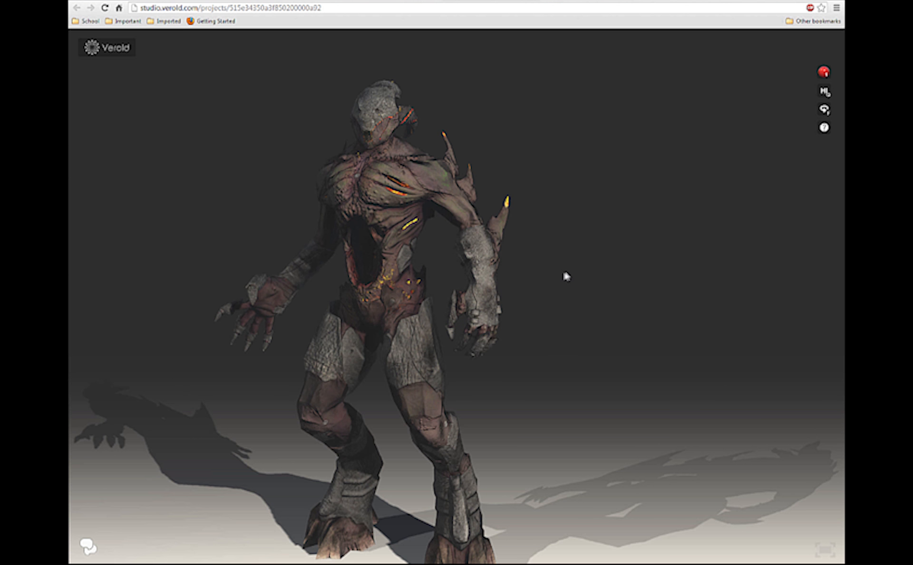
pyautogui.scroll(3, 423, 192)
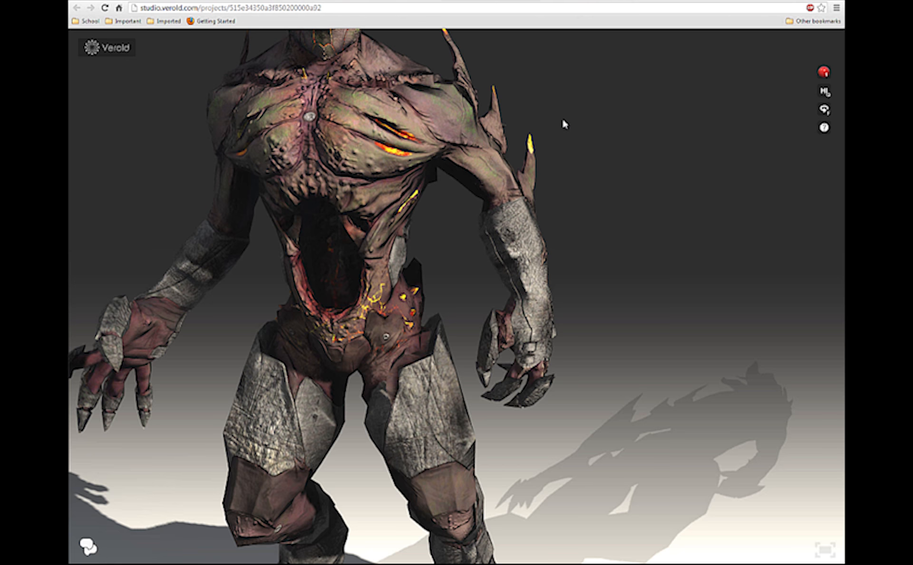
pyautogui.scroll(-5, 583, 138)
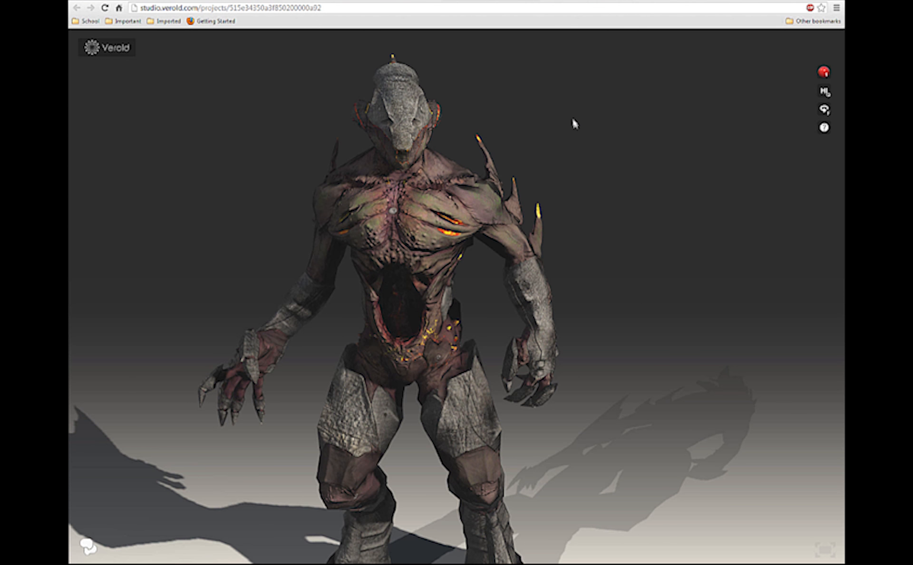
pyautogui.moveTo(575, 124); pyautogui.dragTo(586, 150)
pyautogui.scroll(-2, 586, 150)
pyautogui.scroll(3, 498, 291)
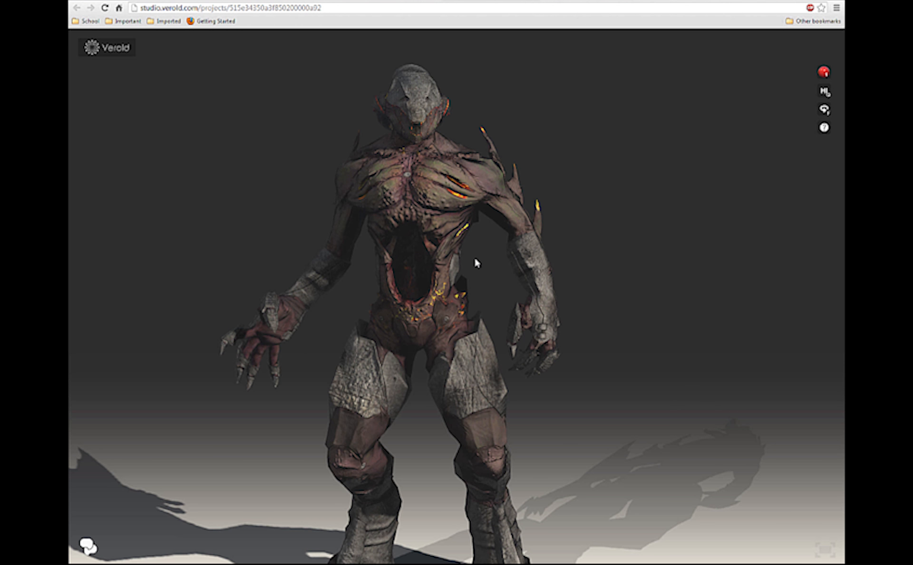
pyautogui.moveTo(485, 250); pyautogui.dragTo(477, 189)
pyautogui.scroll(2, 477, 189)
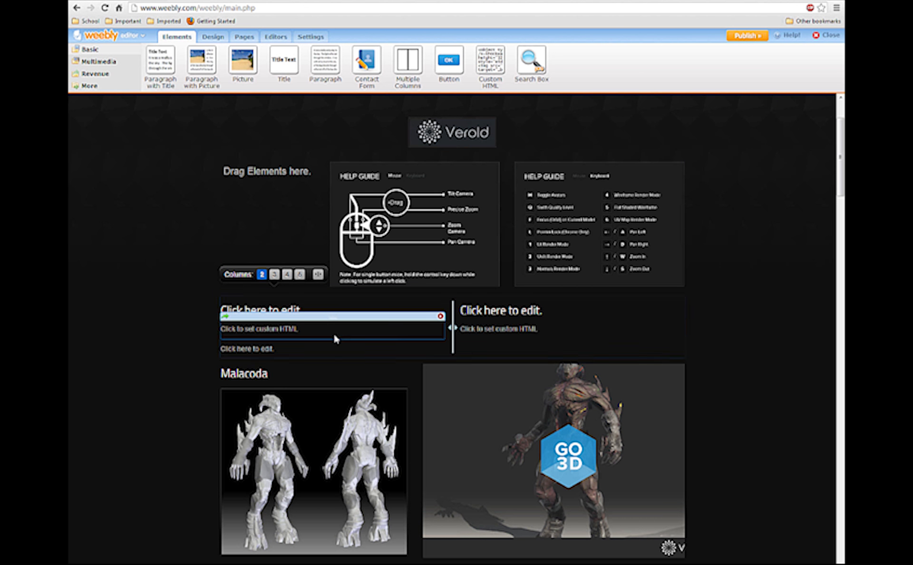
# Step: Switch to the TouchHighPoly project in Verold and copy its iframe embed code for websites
pyautogui.moveTo(415, 1); pyautogui.dragTo(845, 111)
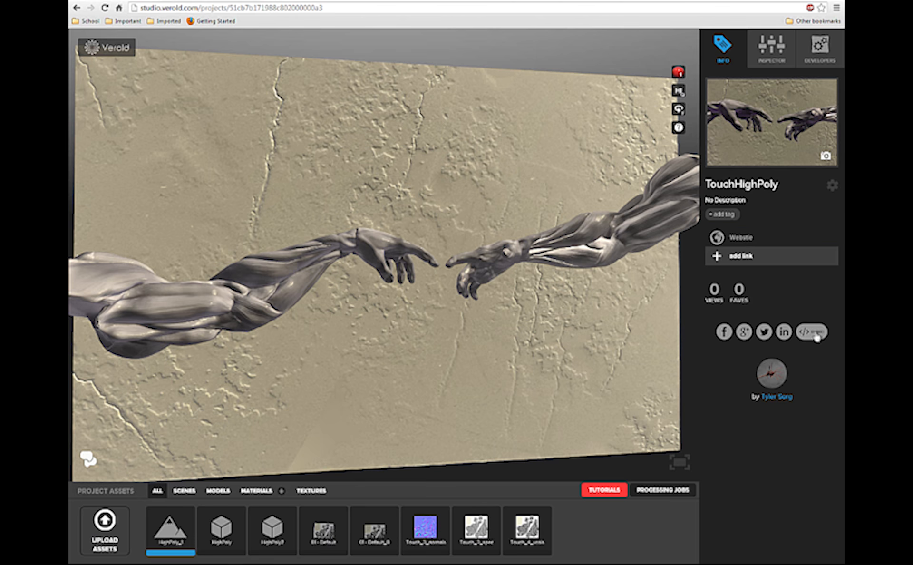
pyautogui.click(816, 334)
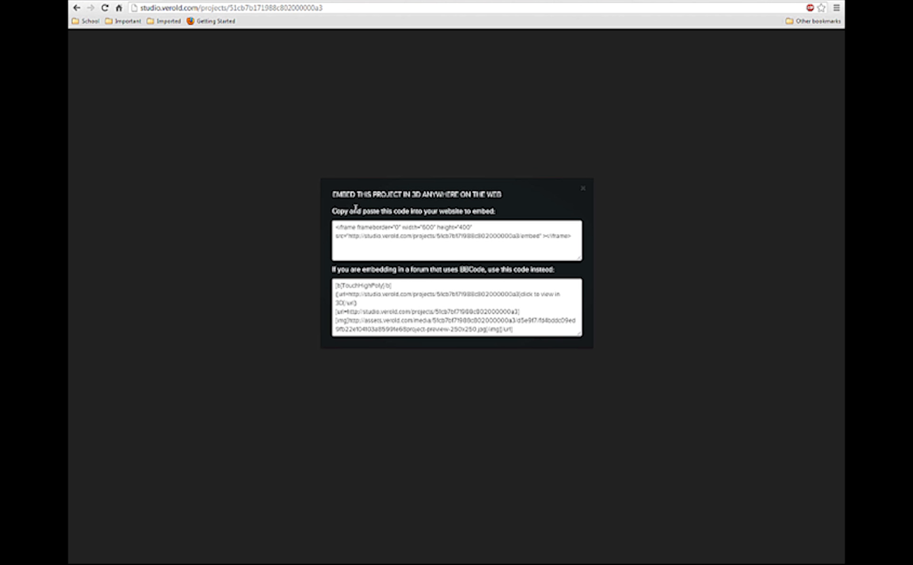
pyautogui.moveTo(577, 240); pyautogui.dragTo(300, 170)
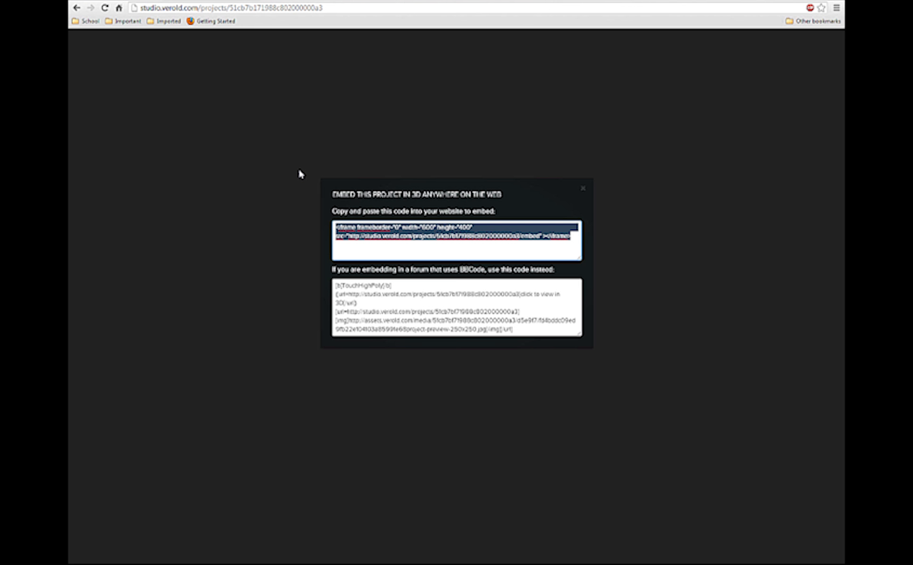
pyautogui.rightClick(381, 232)
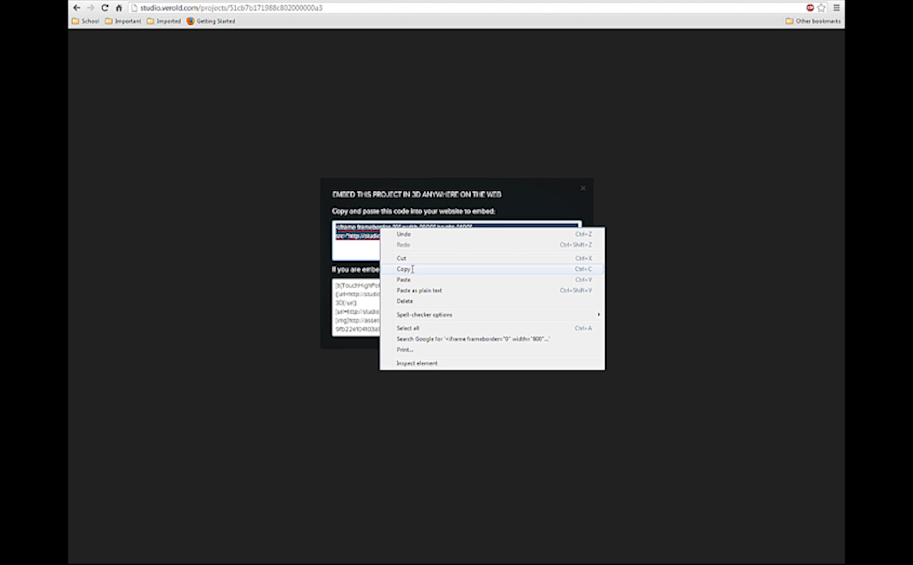
pyautogui.click(415, 268)
# Step: In the Weebly editor, replace the first column's custom HTML placeholder above Malacoda with the copied TouchHighPoly embed code
pyautogui.moveTo(770, 170); pyautogui.dragTo(441, 1)
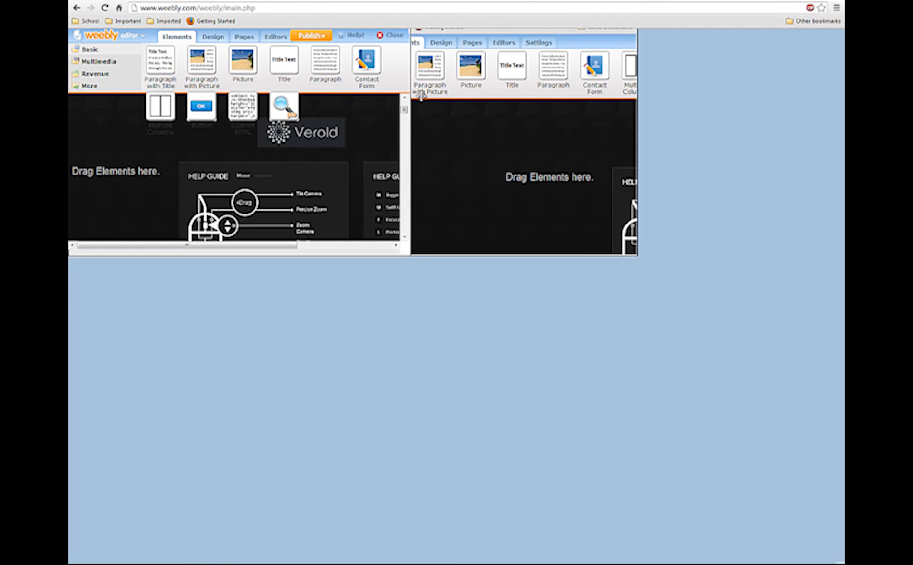
pyautogui.click(295, 333)
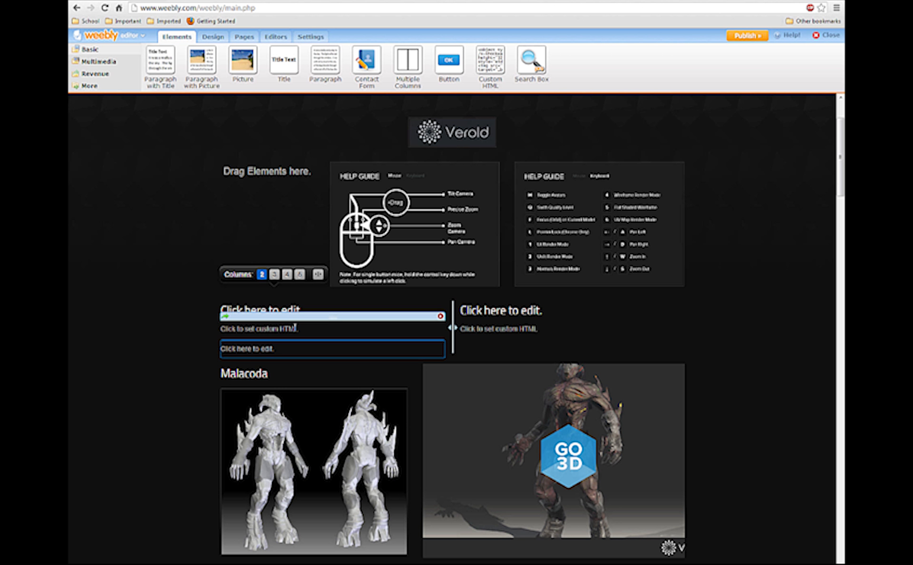
pyautogui.rightClick(303, 333)
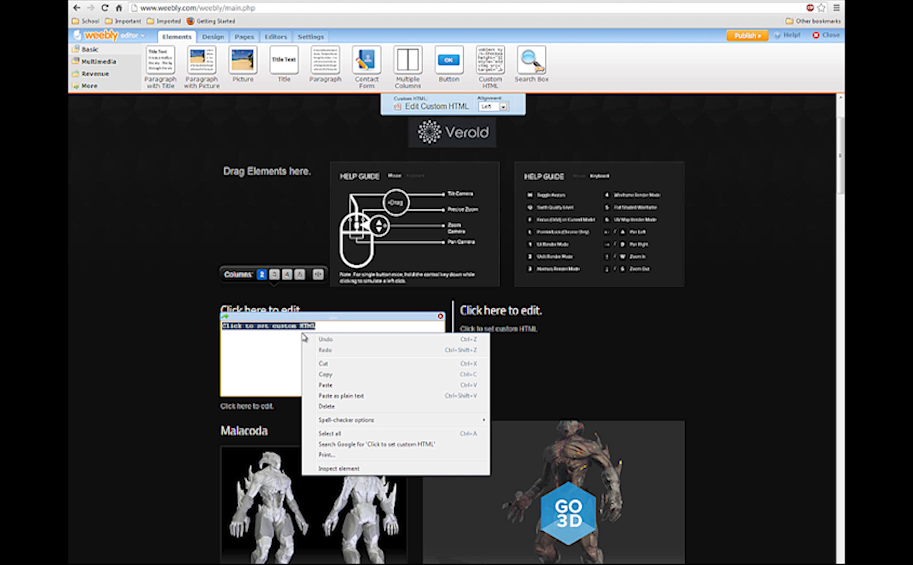
pyautogui.click(332, 386)
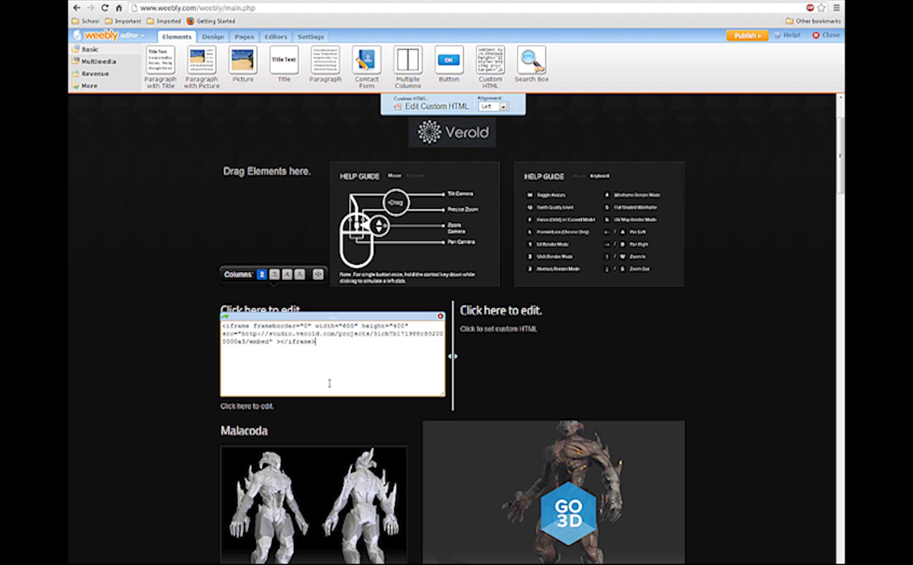
pyautogui.click(501, 330)
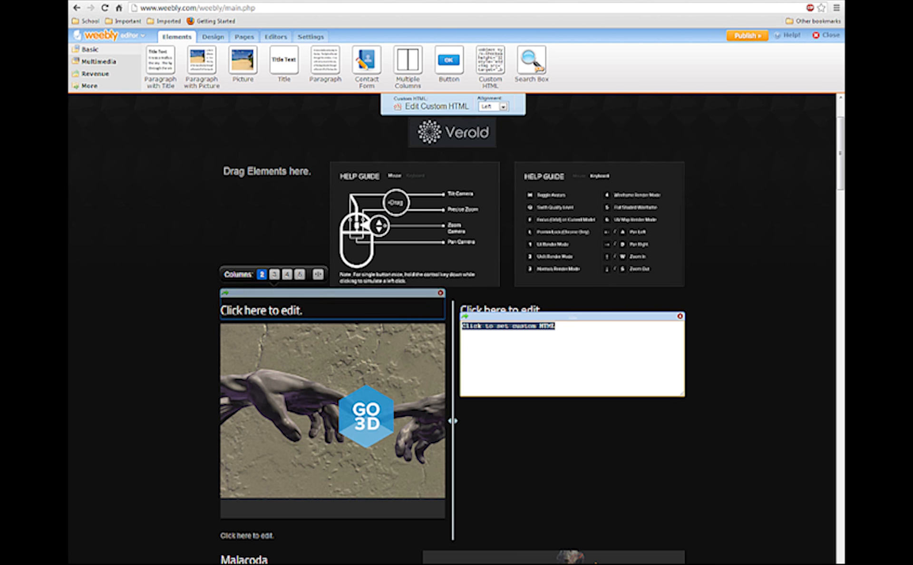
# Step: Return to Verold, leave the TouchHighPoly embed dialog and open the TouchLowPoly project from the profile's project list
pyautogui.moveTo(305, 3); pyautogui.dragTo(328, 0)
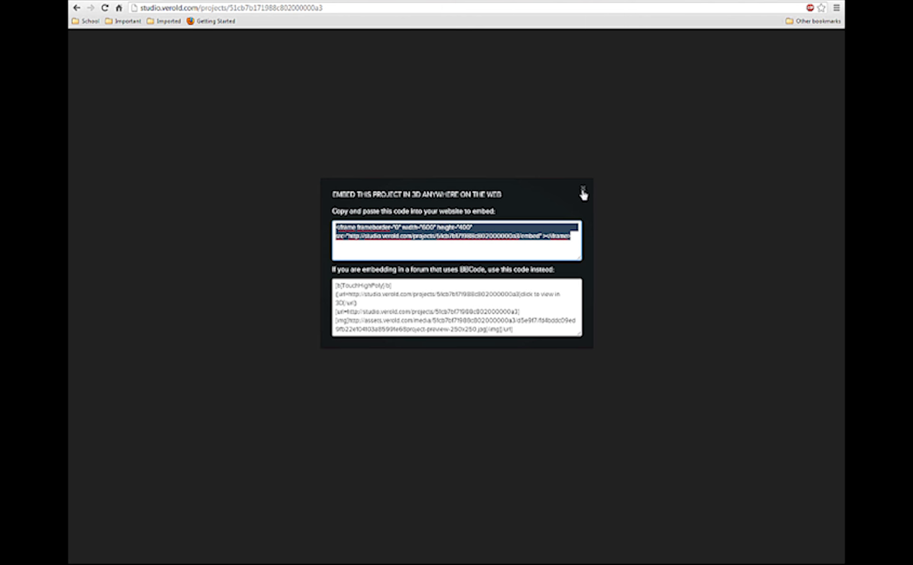
pyautogui.click(582, 190)
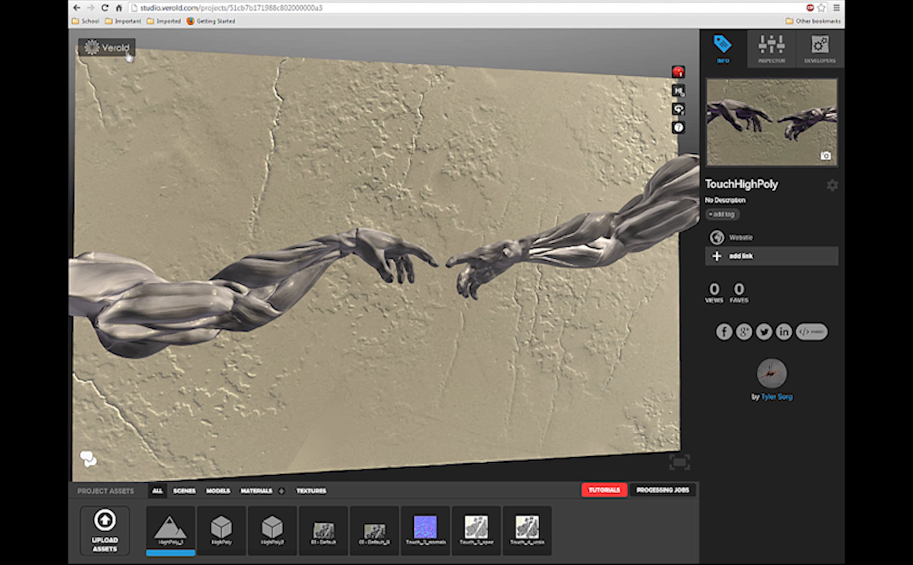
pyautogui.click(122, 49)
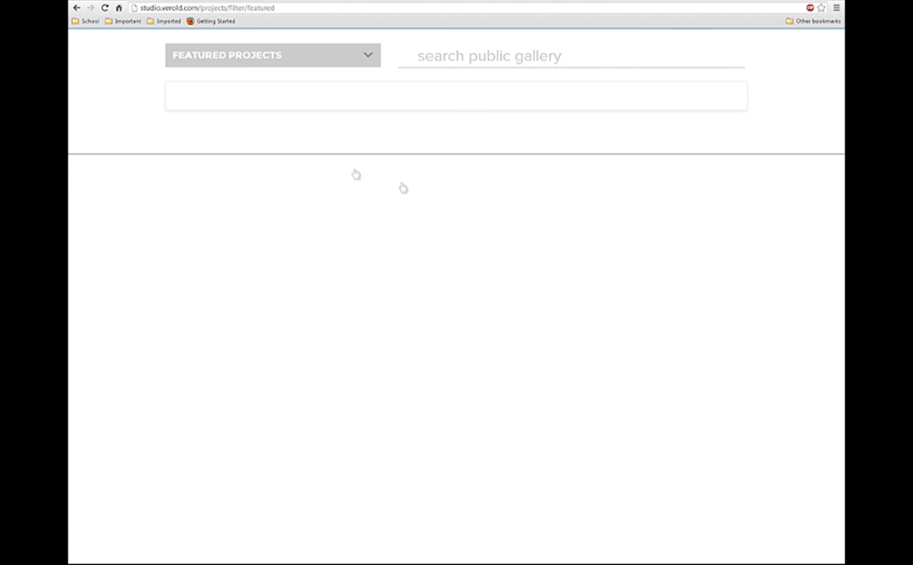
pyautogui.click(690, 40)
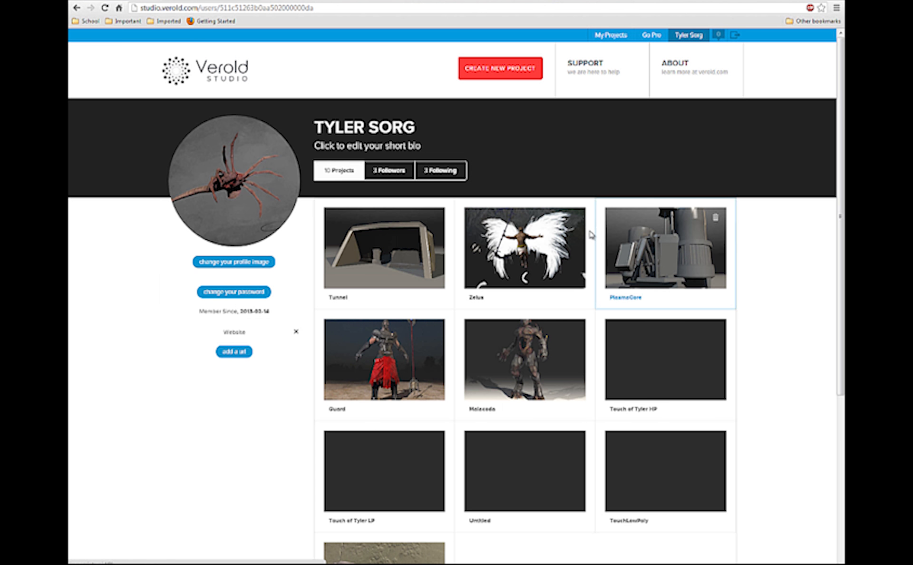
pyautogui.scroll(-3, 432, 393)
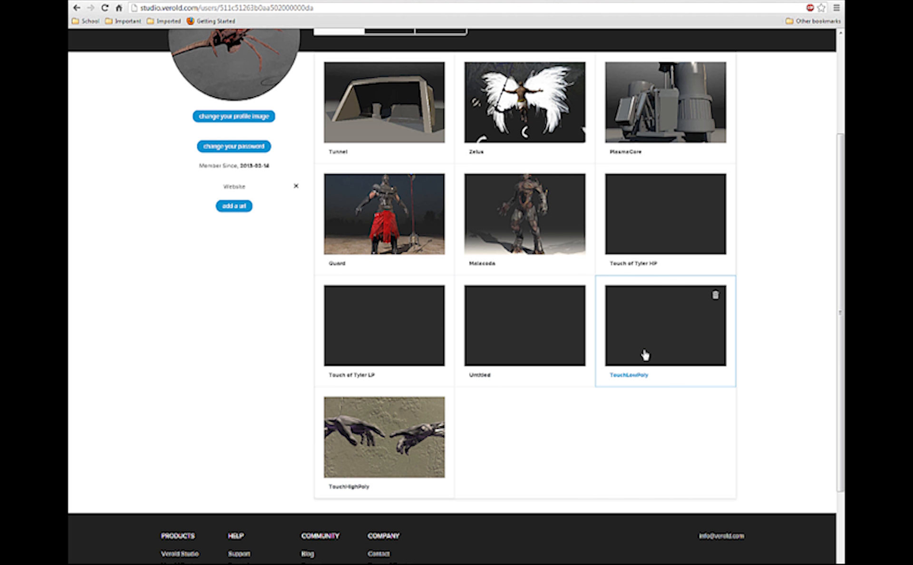
pyautogui.click(663, 319)
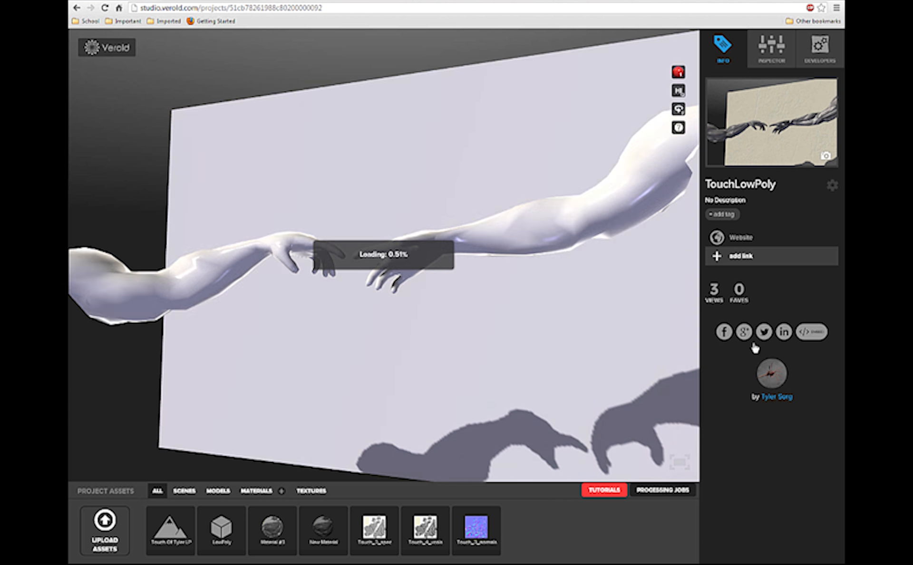
# Step: Copy the TouchLowPoly project's iframe embed code for websites
pyautogui.click(813, 332)
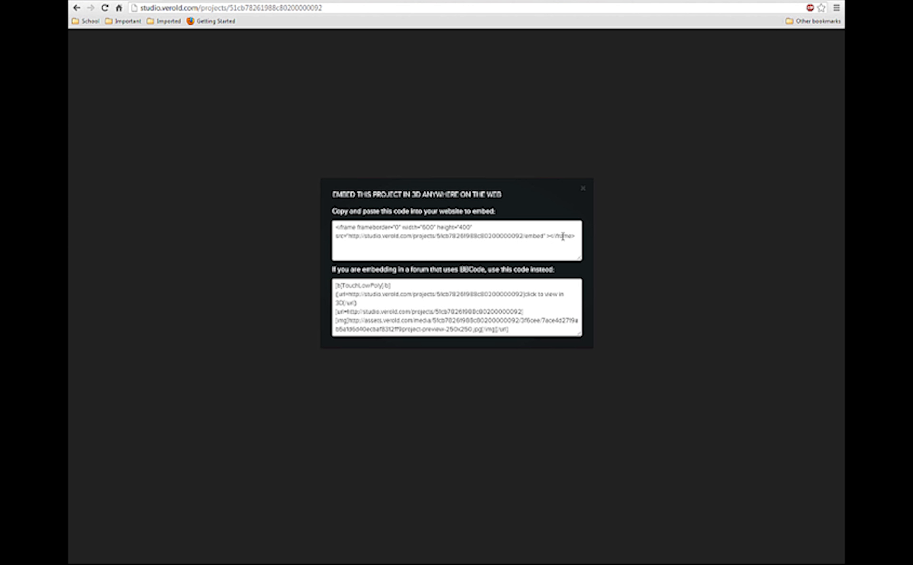
pyautogui.moveTo(574, 237); pyautogui.dragTo(308, 165)
pyautogui.rightClick(363, 235)
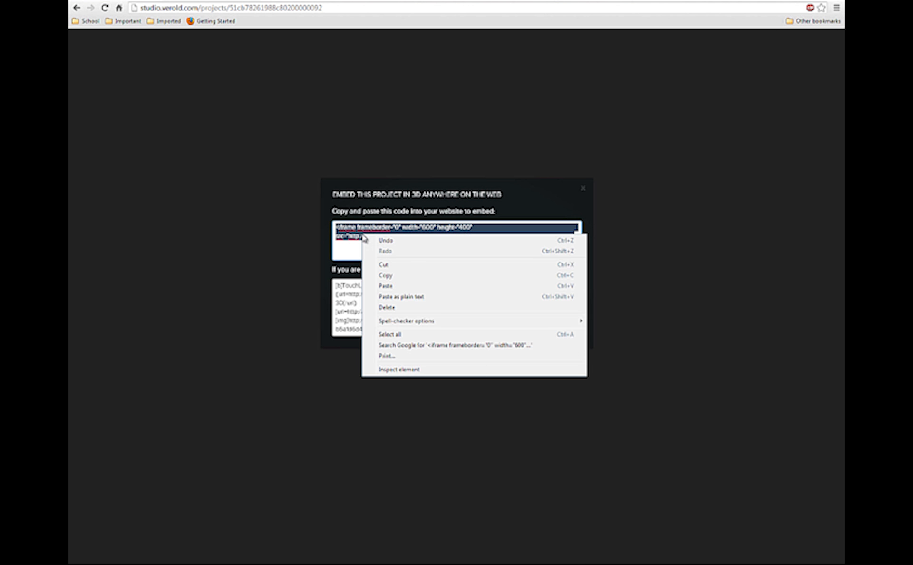
pyautogui.click(389, 276)
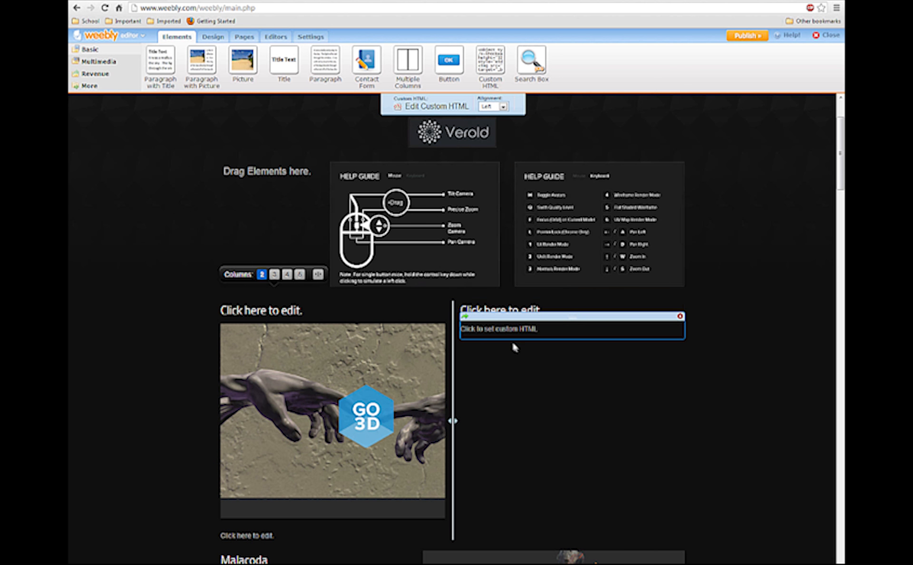
# Step: In the Weebly editor, replace the second column's custom HTML placeholder with the copied TouchLowPoly embed code
pyautogui.click(529, 327)
pyautogui.rightClick(540, 336)
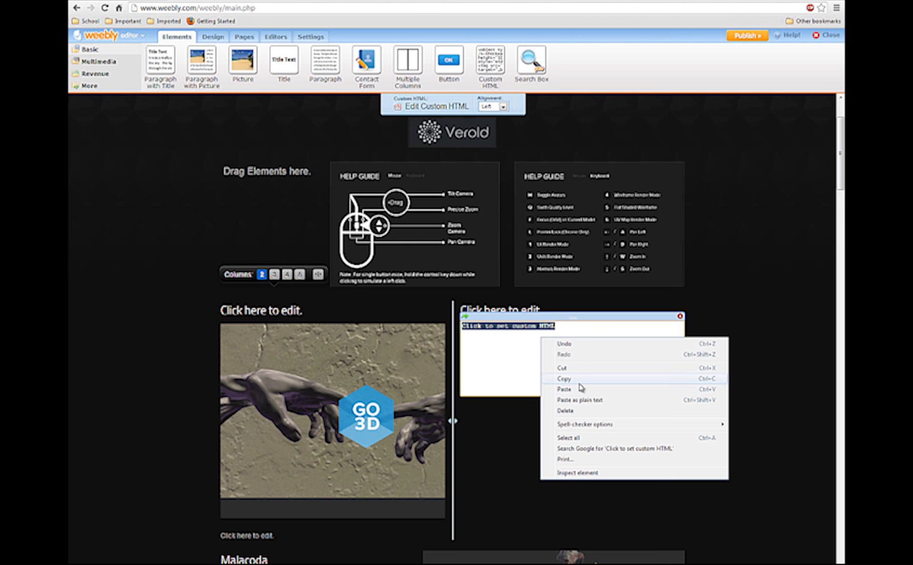
pyautogui.click(570, 389)
pyautogui.click(734, 391)
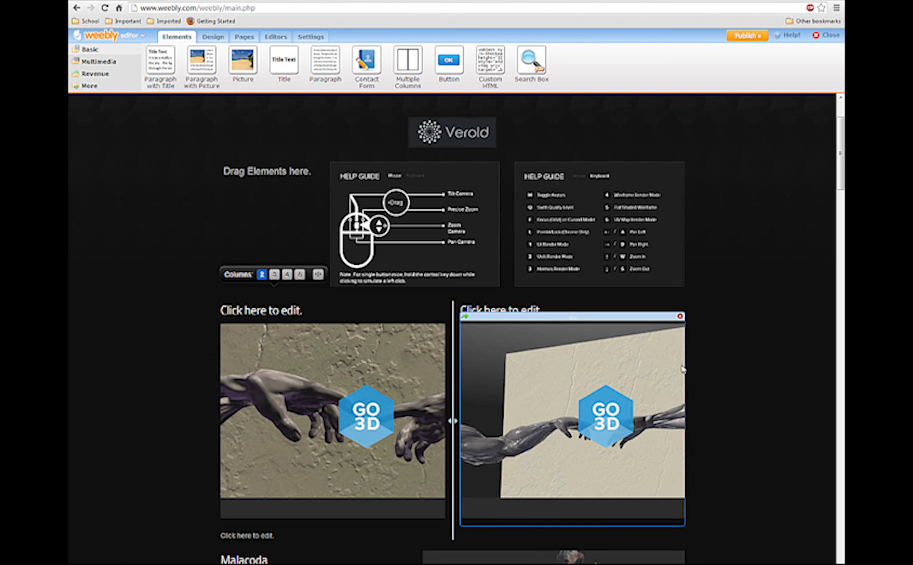
# Step: Enter the paragraph "Going to say some stuff here" and title the two embeds "Touch High Poly" and "Touch Low Poly"
pyautogui.click(269, 536)
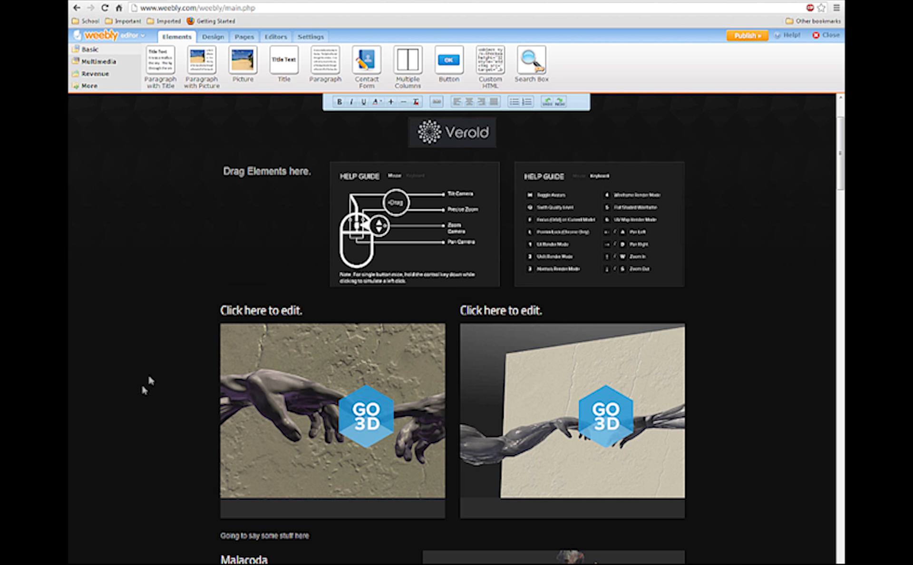
pyautogui.click(327, 318)
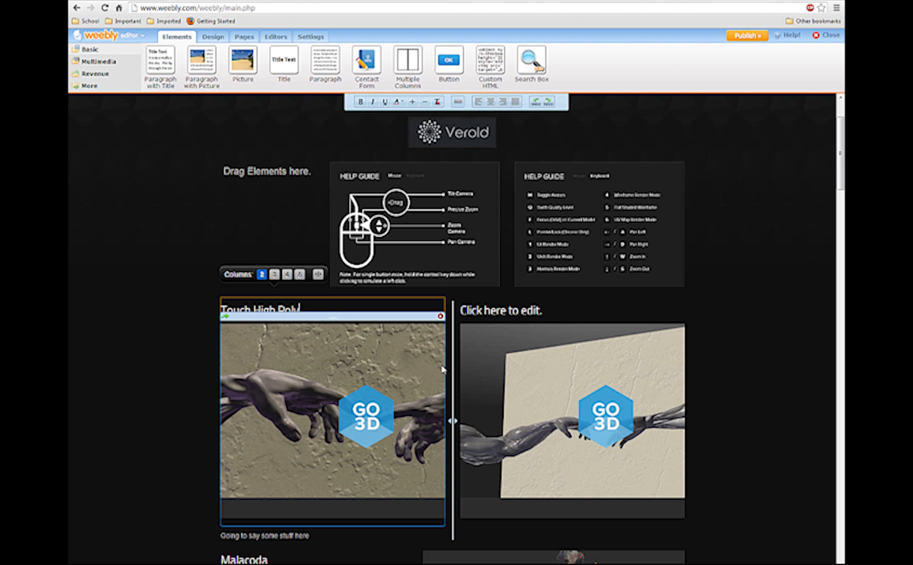
pyautogui.click(578, 316)
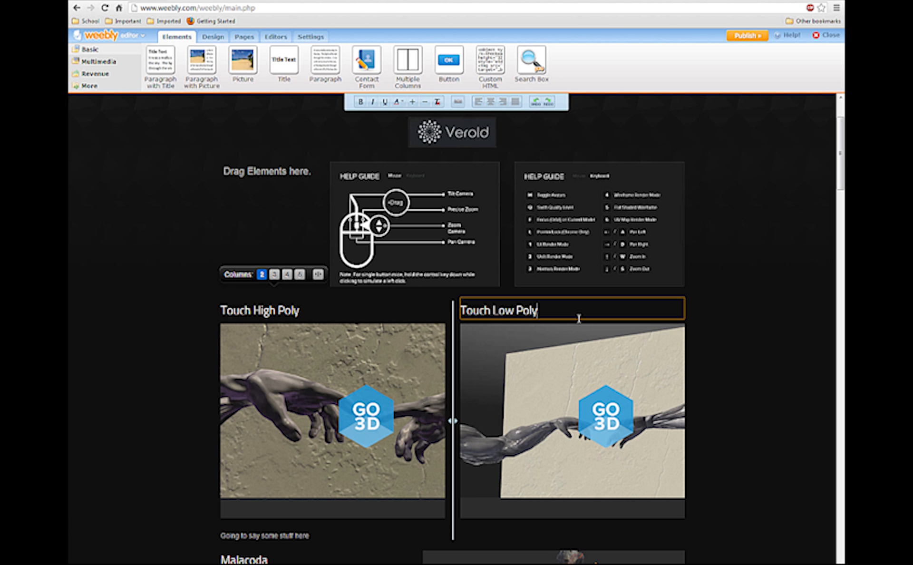
pyautogui.click(703, 375)
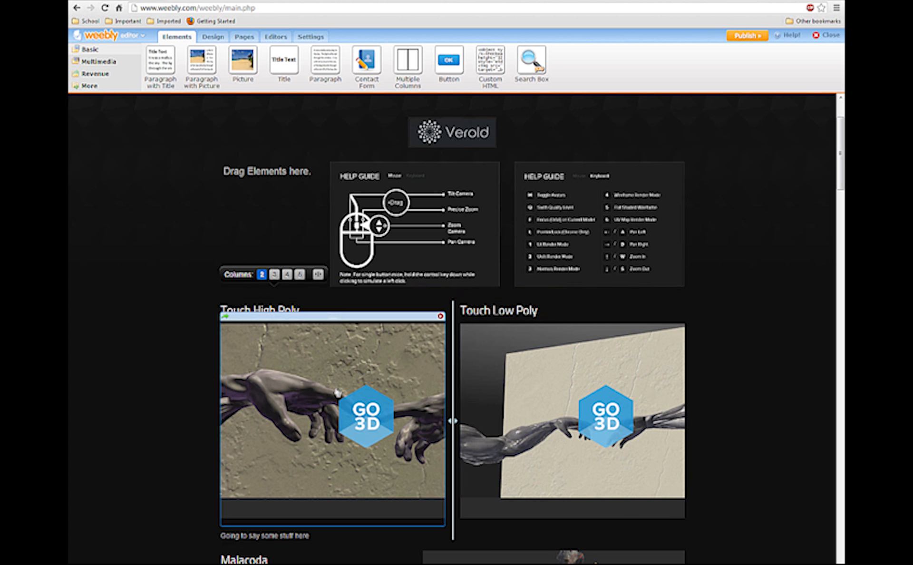
# Step: Preview the embedded Touch models in 3D on the 3D models page and publish the website
pyautogui.scroll(-3, 271, 371)
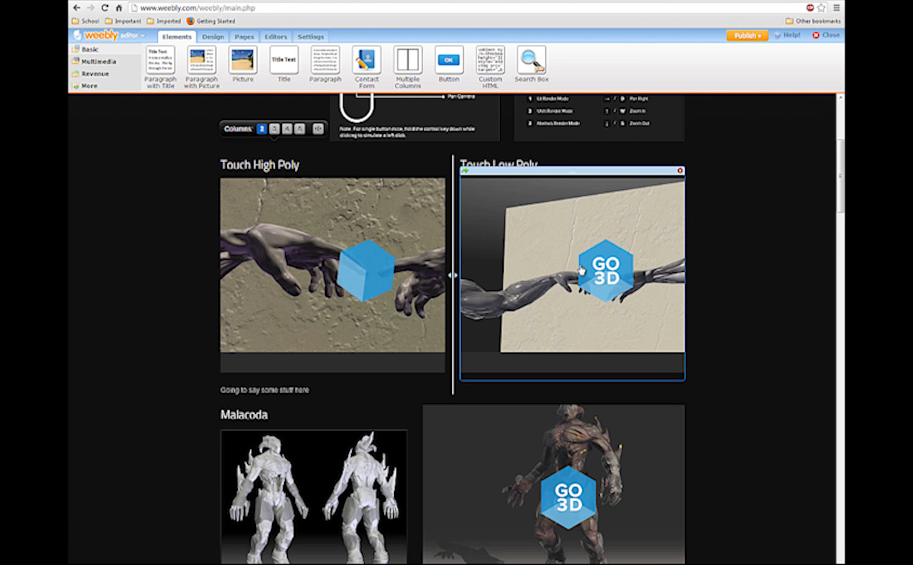
pyautogui.click(367, 267)
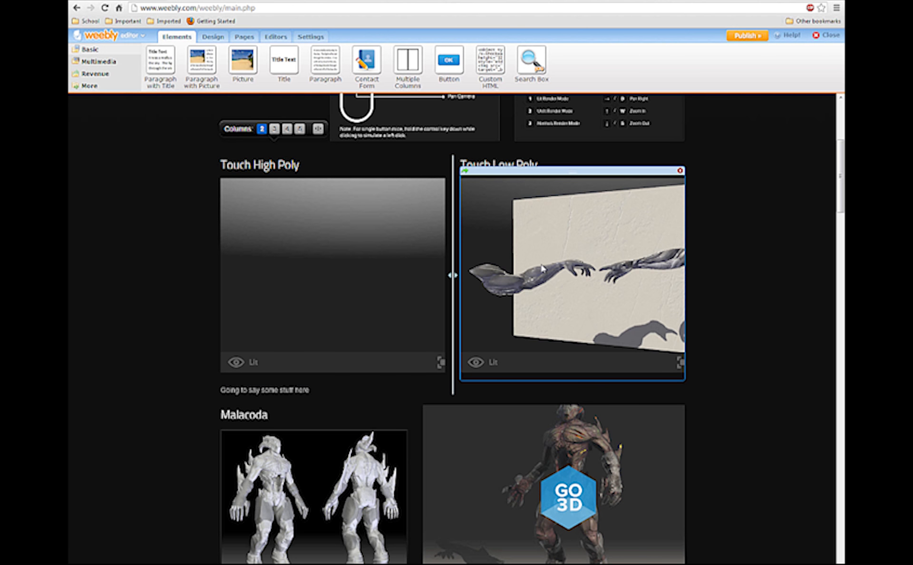
pyautogui.moveTo(570, 261); pyautogui.dragTo(587, 279)
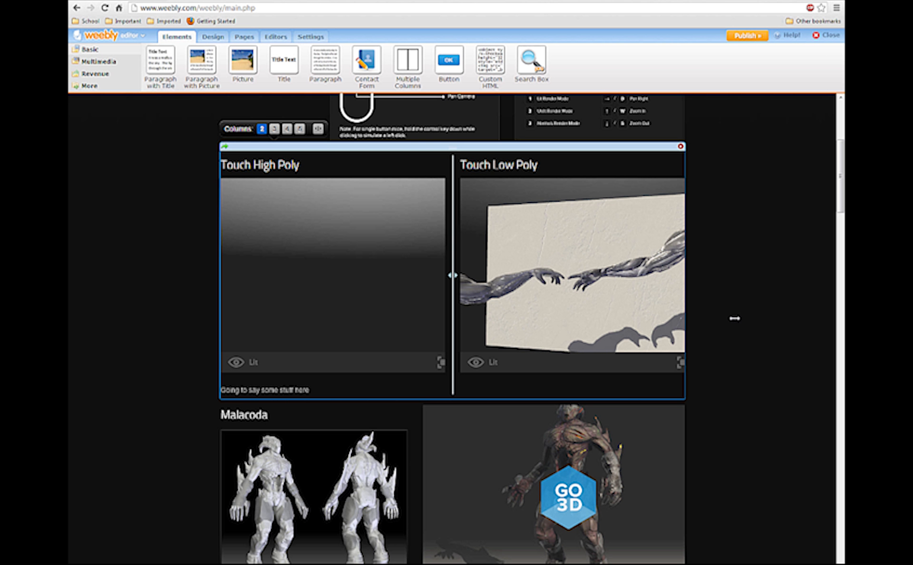
pyautogui.click(746, 36)
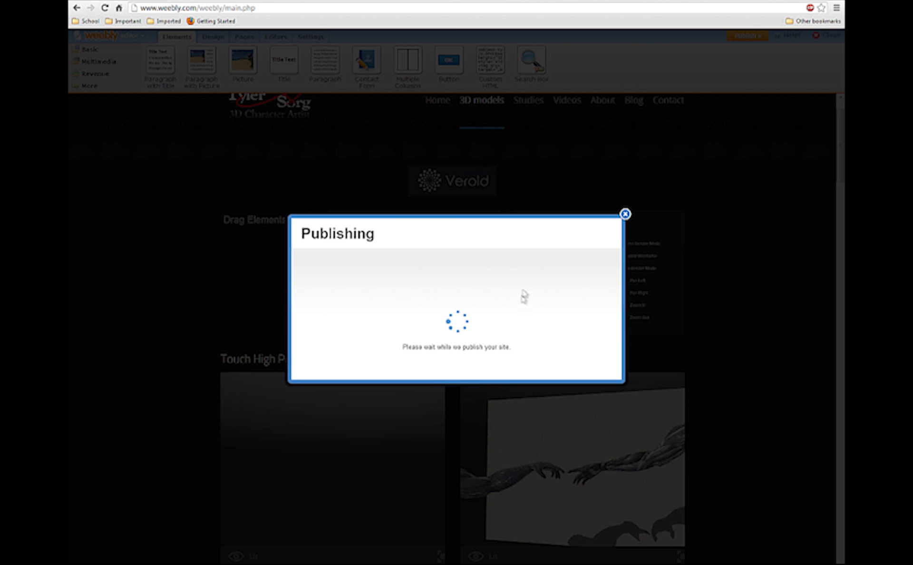
# Step: Close the publishing dialog, reload the live 3D models page, and review the Touch High Poly and Touch Low Poly embeds
pyautogui.click(625, 214)
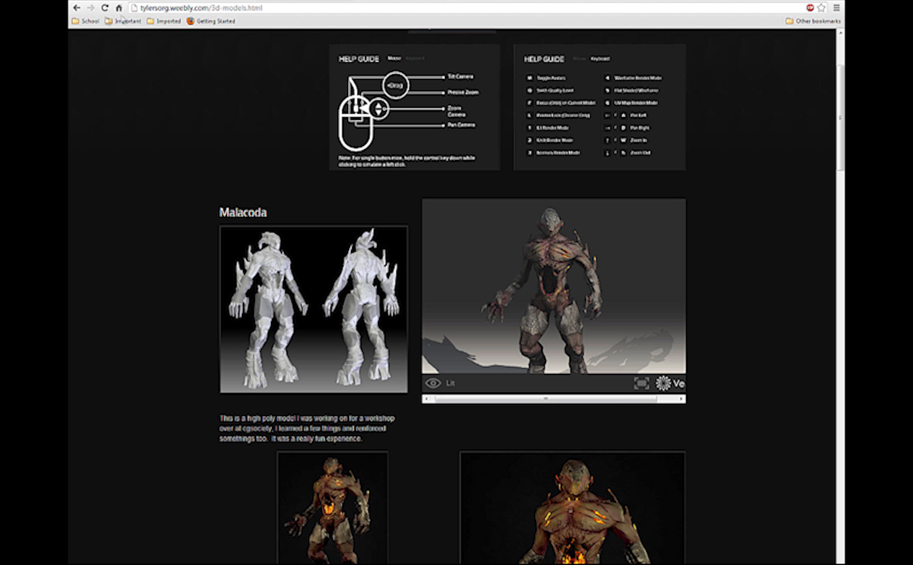
pyautogui.click(105, 8)
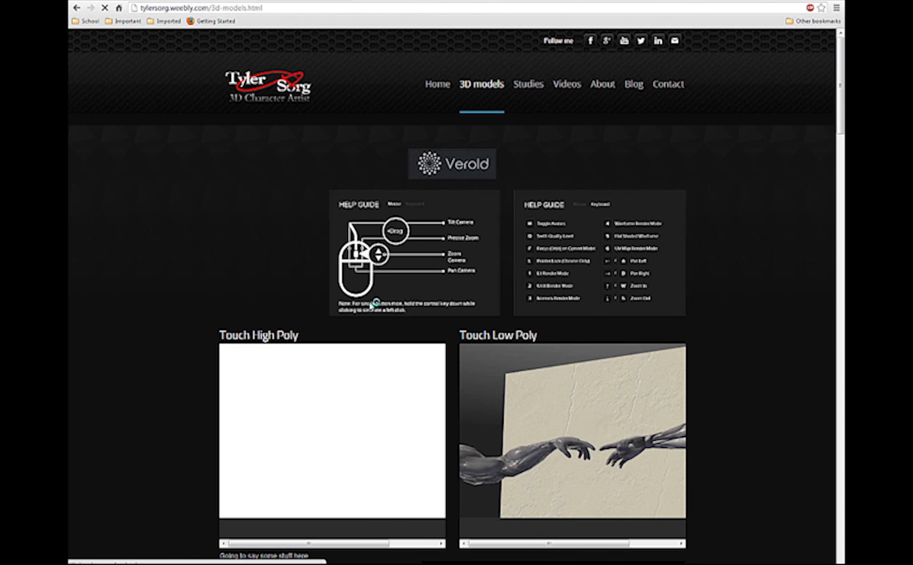
pyautogui.scroll(-3, 372, 308)
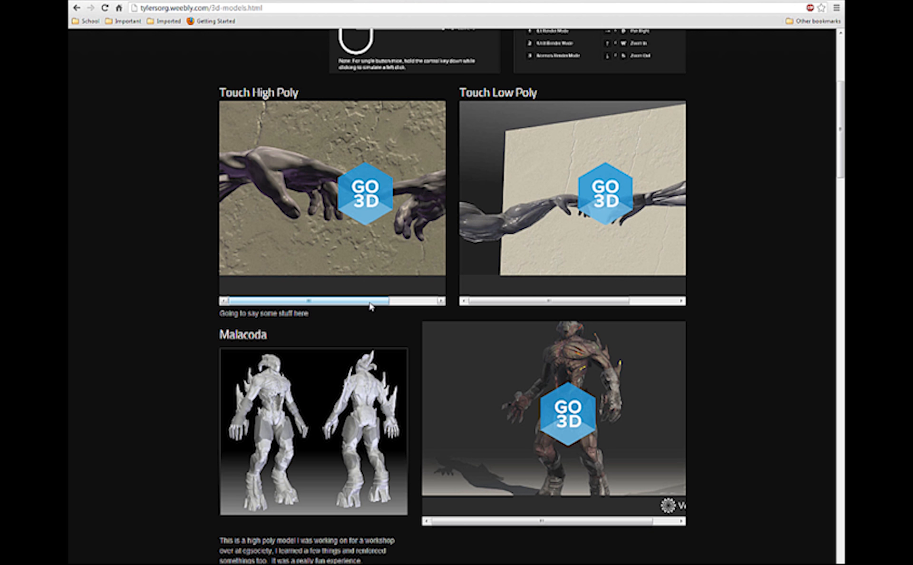
pyautogui.scroll(1, 372, 307)
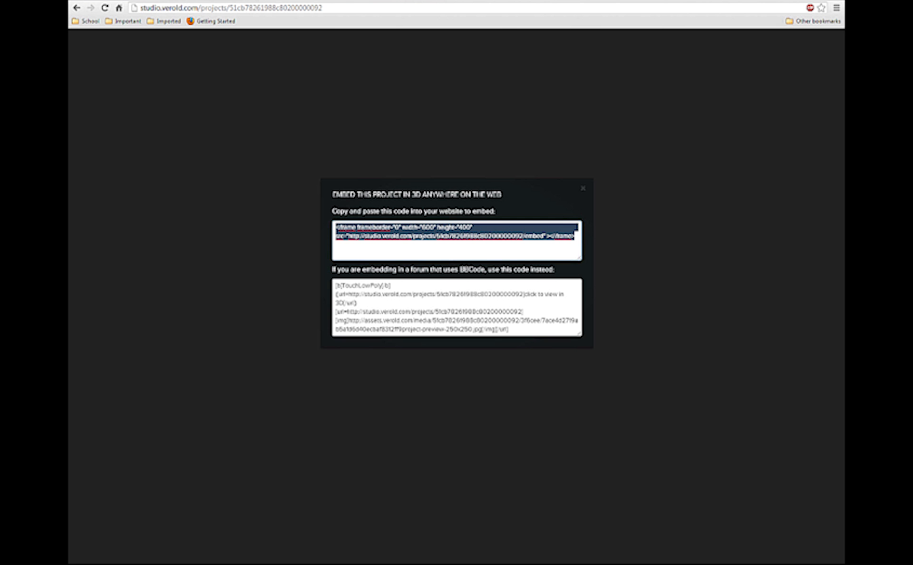
# Step: In Verold Studio, dismiss the embed code dialog and view the TouchLowPoly scene in full-window mode
pyautogui.click(577, 188)
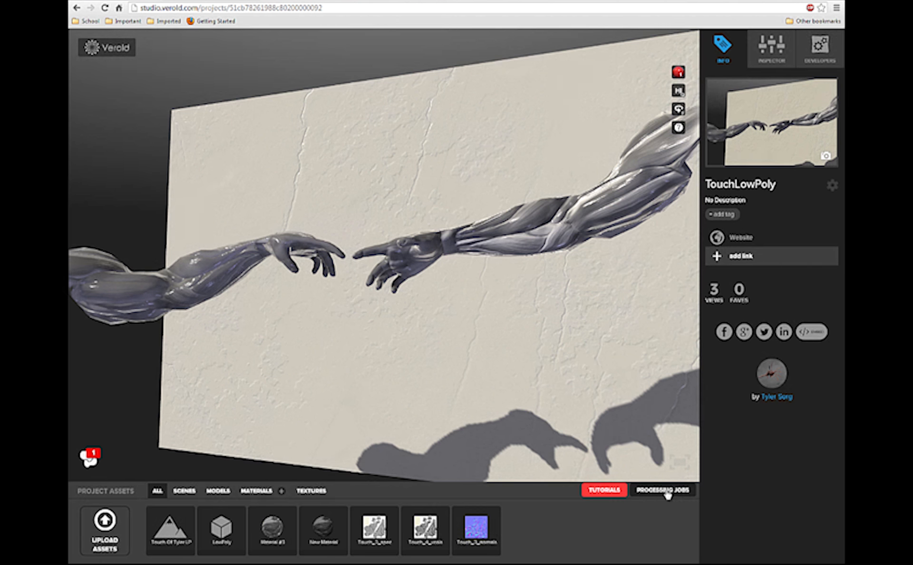
pyautogui.click(679, 461)
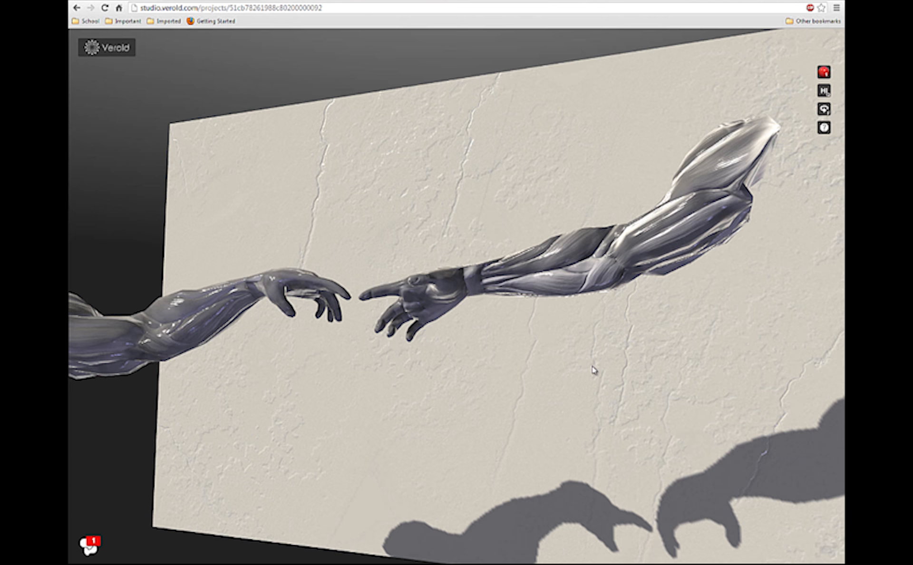